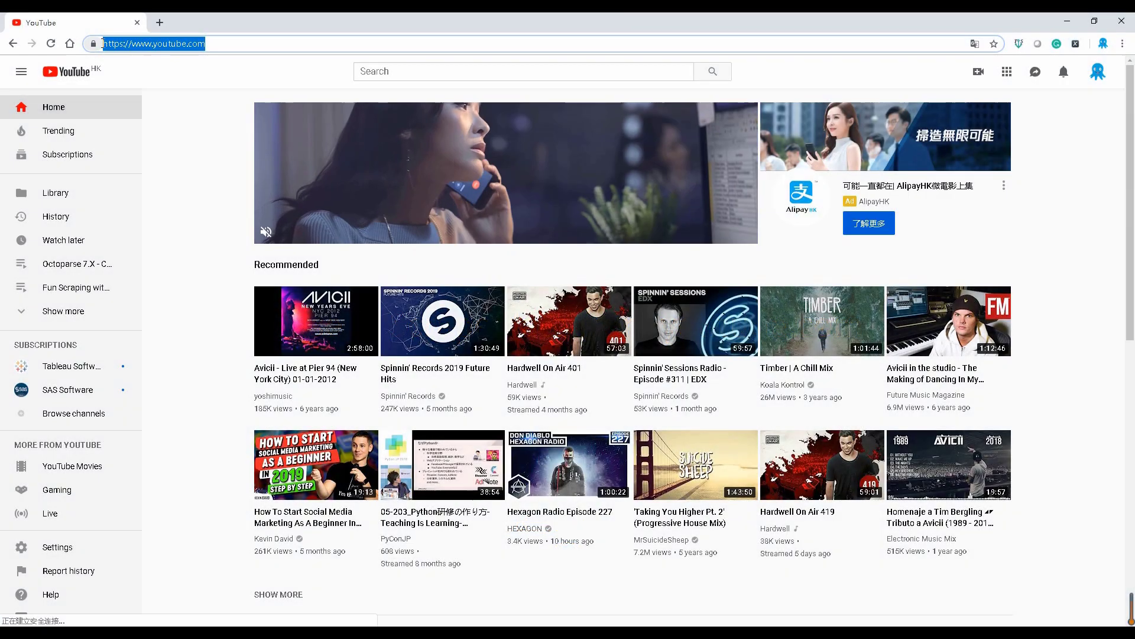
# Search YouTube for 'web scraping' and select the results page URL to copy it
pyautogui.click(181, 42)
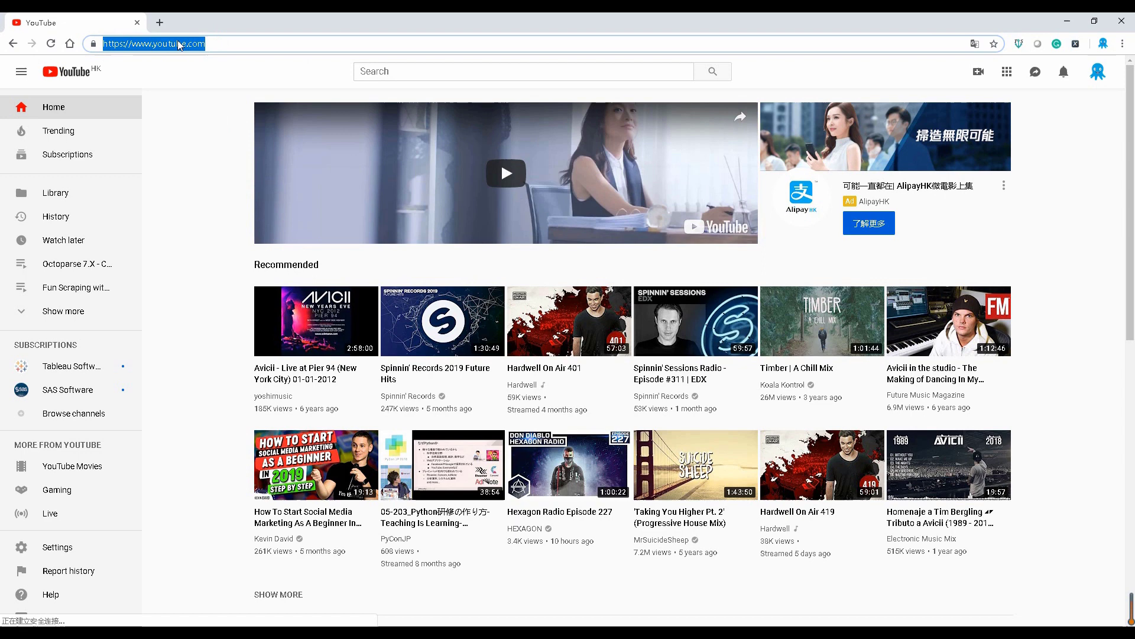
pyautogui.click(382, 79)
pyautogui.click(382, 79)
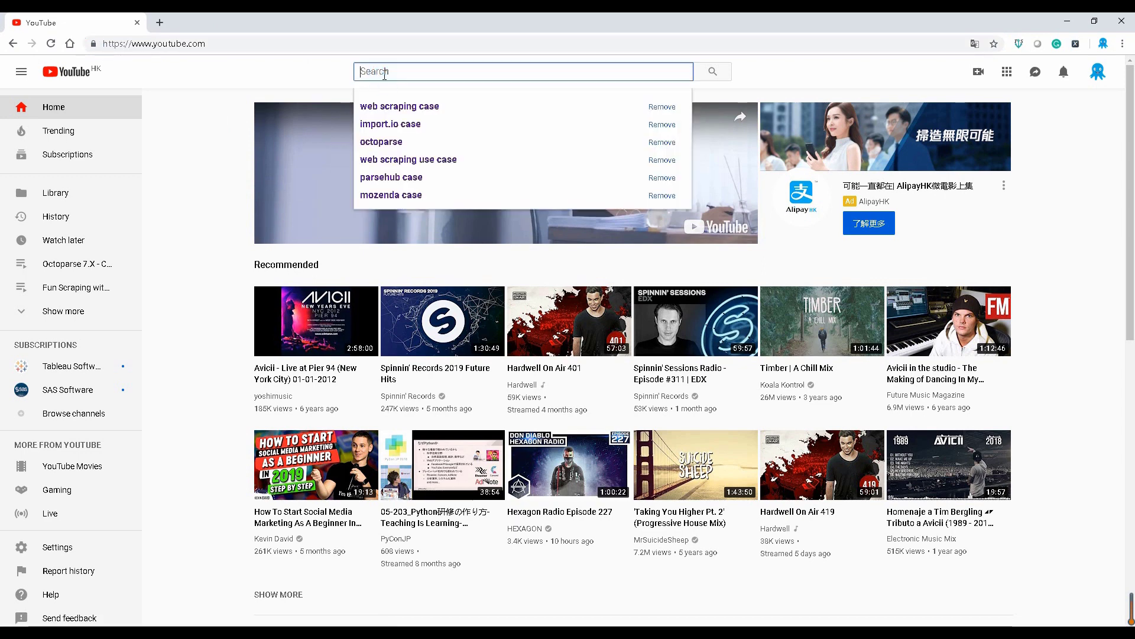
pyautogui.write('web sc')
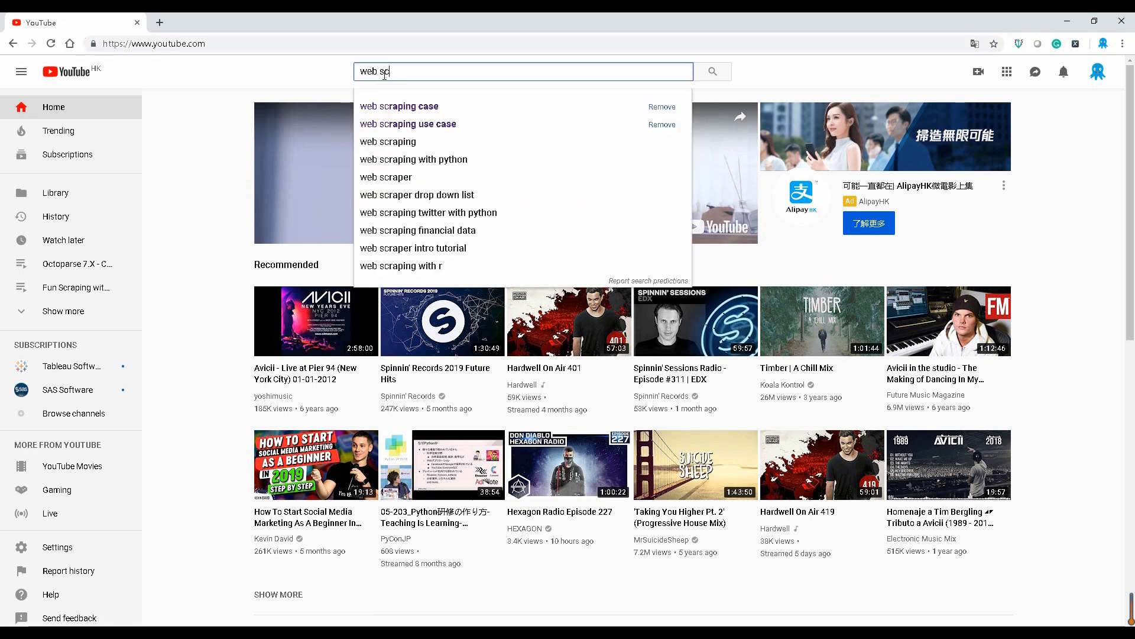
pyautogui.write('raping')
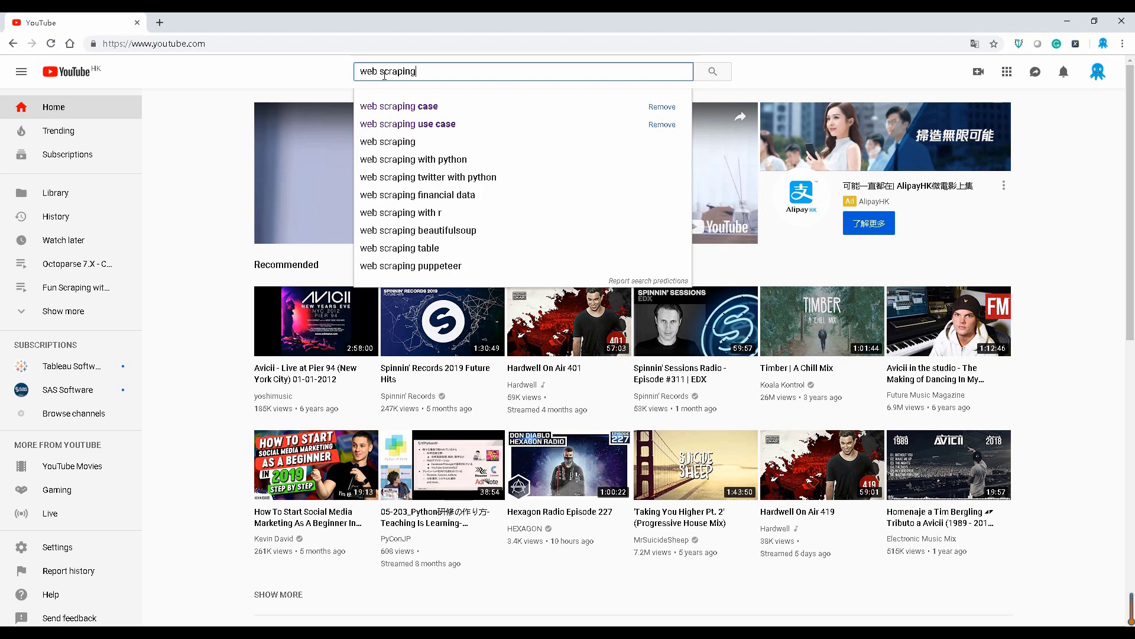
pyautogui.click(709, 76)
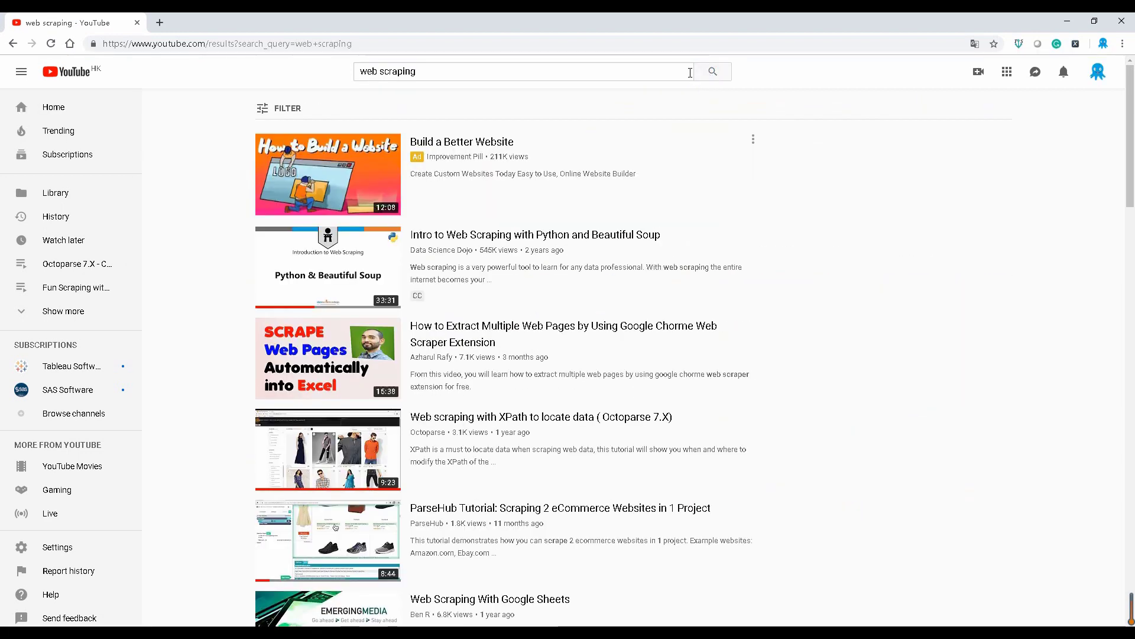
pyautogui.click(358, 43)
pyautogui.hotkey('ctrl', 'c')
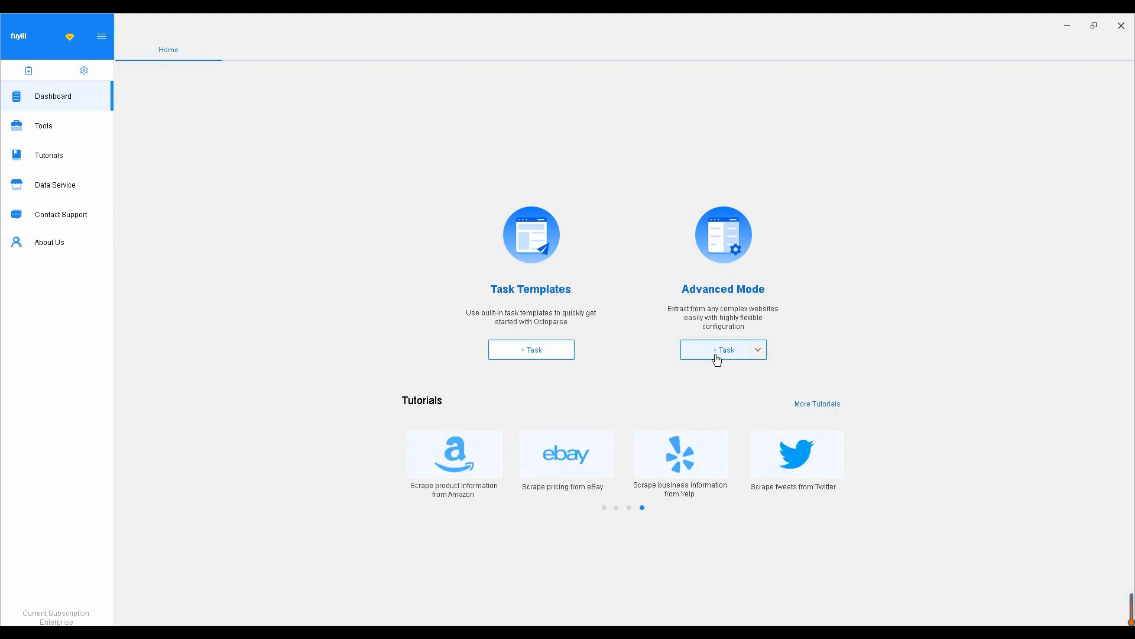
# Create a new Advanced Mode task and save the pasted YouTube results URL as its website
pyautogui.click(717, 357)
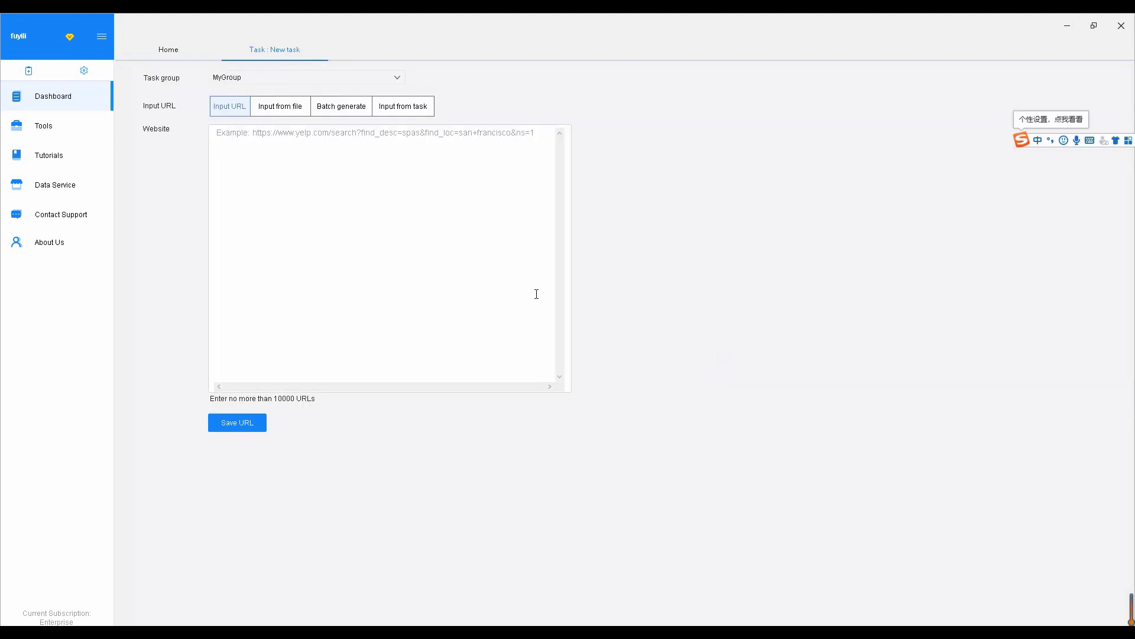
pyautogui.click(363, 203)
pyautogui.hotkey('ctrl', 'v')
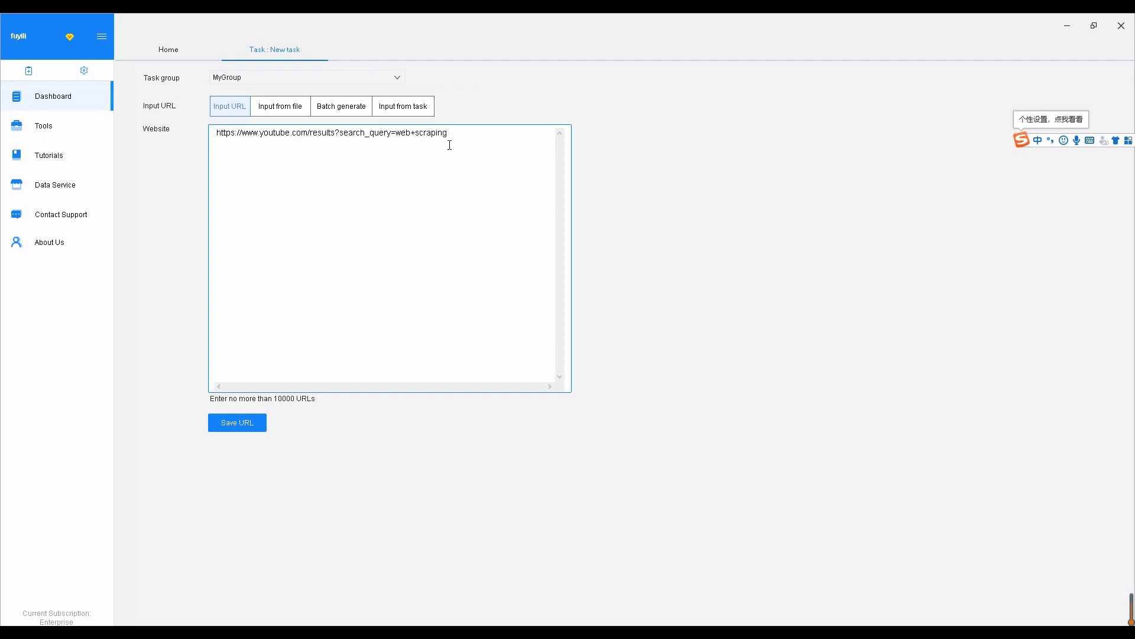
pyautogui.moveTo(448, 135); pyautogui.dragTo(242, 134)
pyautogui.click(274, 175)
pyautogui.click(264, 404)
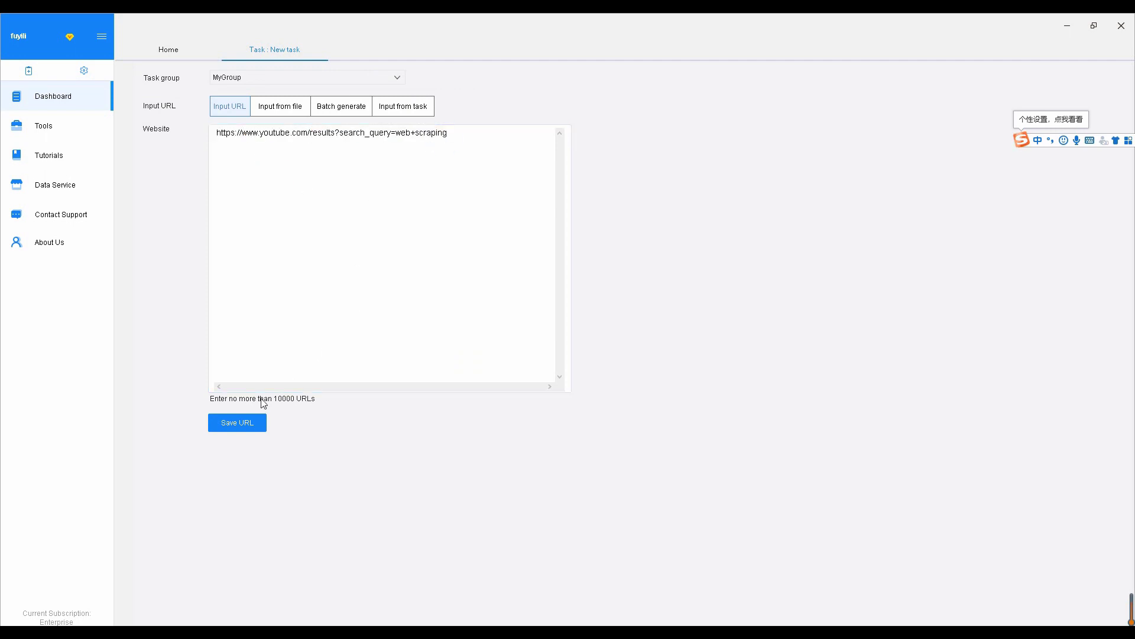
pyautogui.click(232, 424)
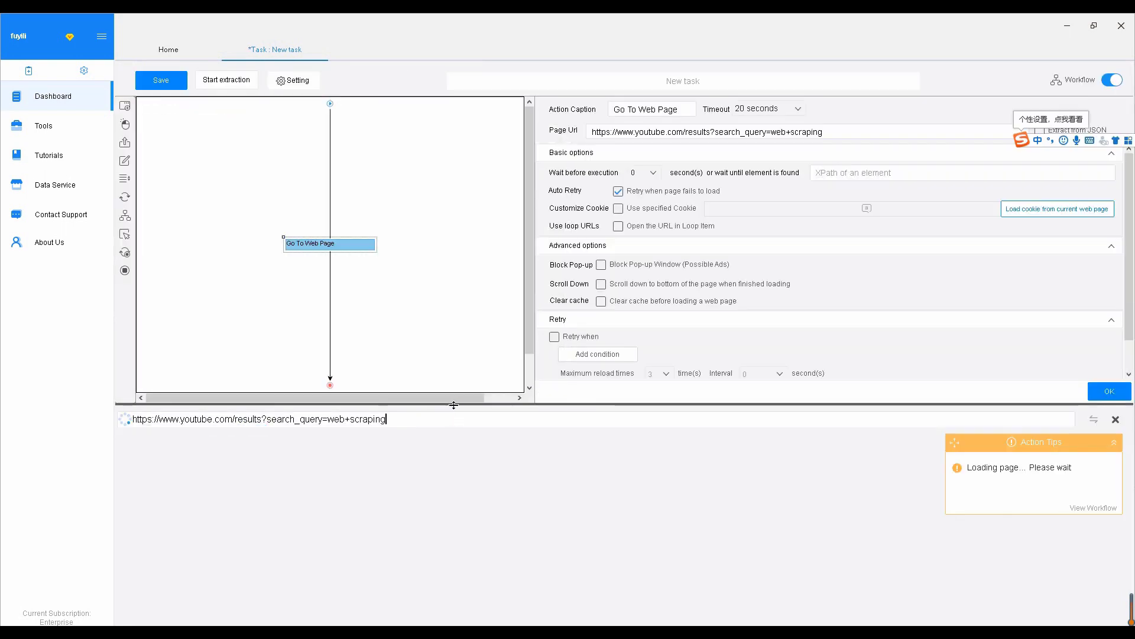
# Drag the splitter up to enlarge Octoparse's built-in browser panel
pyautogui.moveTo(456, 404); pyautogui.dragTo(474, 314)
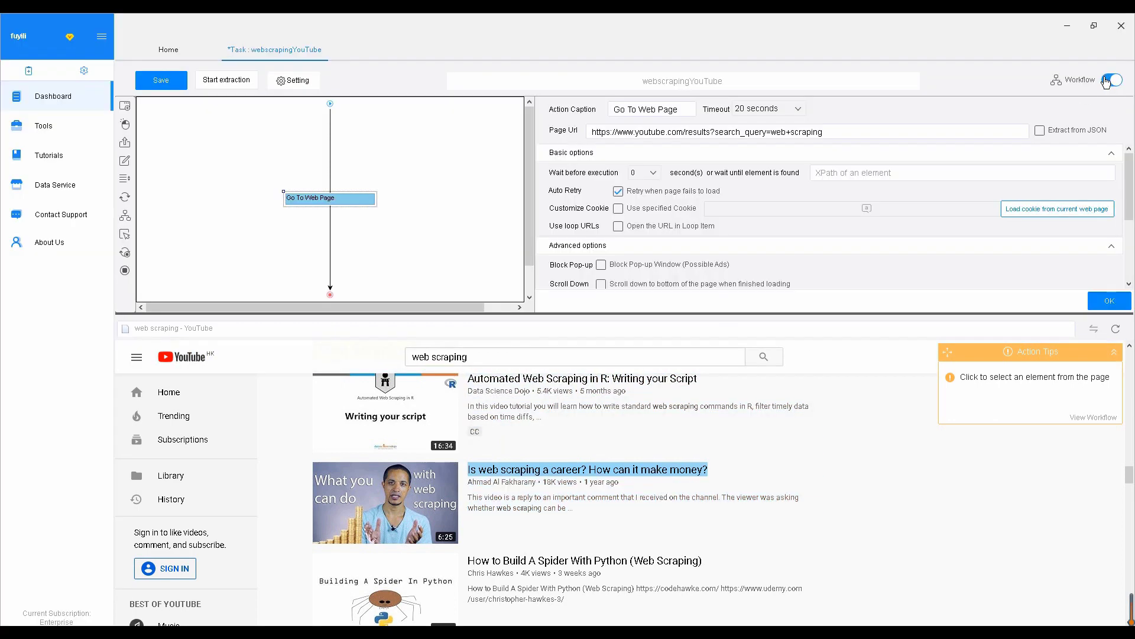
pyautogui.click(1108, 82)
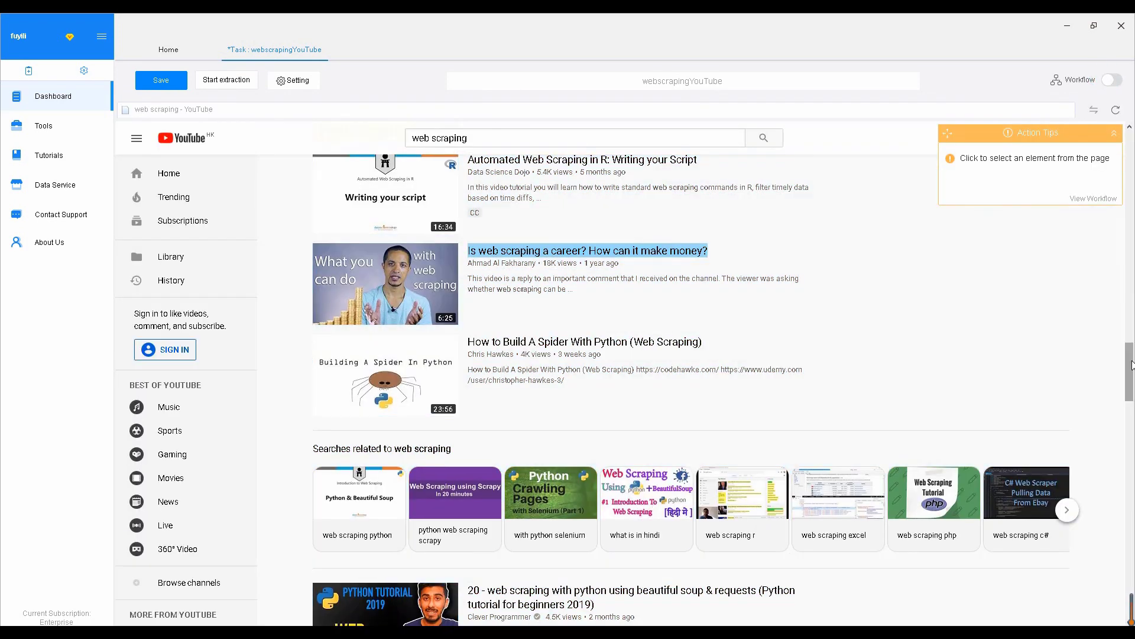
pyautogui.moveTo(1131, 365); pyautogui.dragTo(1128, 586)
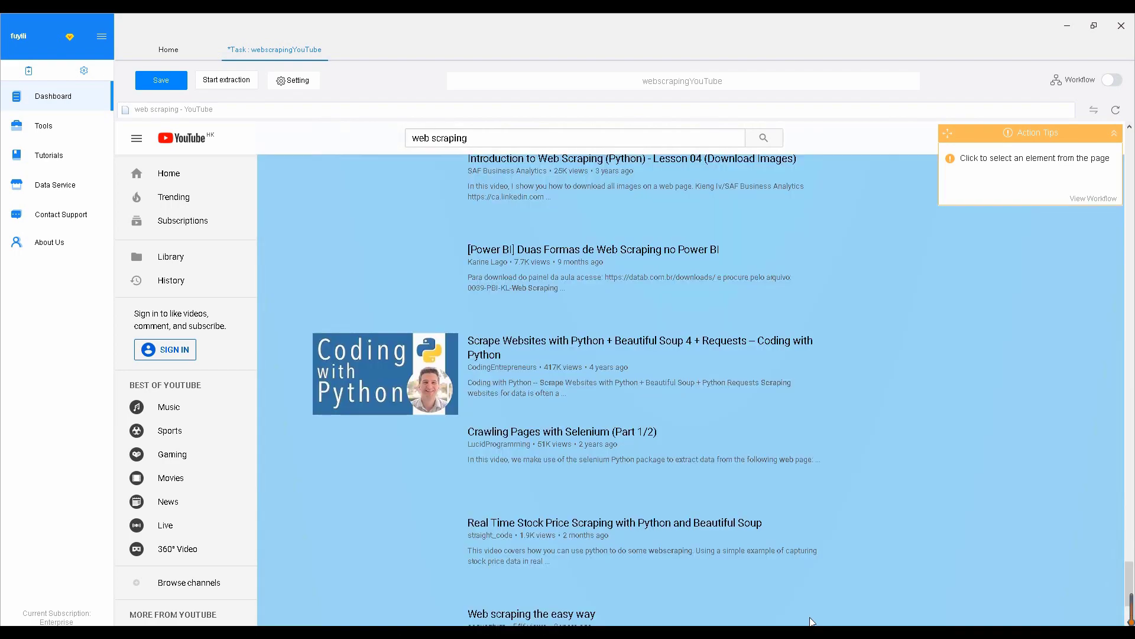
pyautogui.scroll(-10, 811, 621)
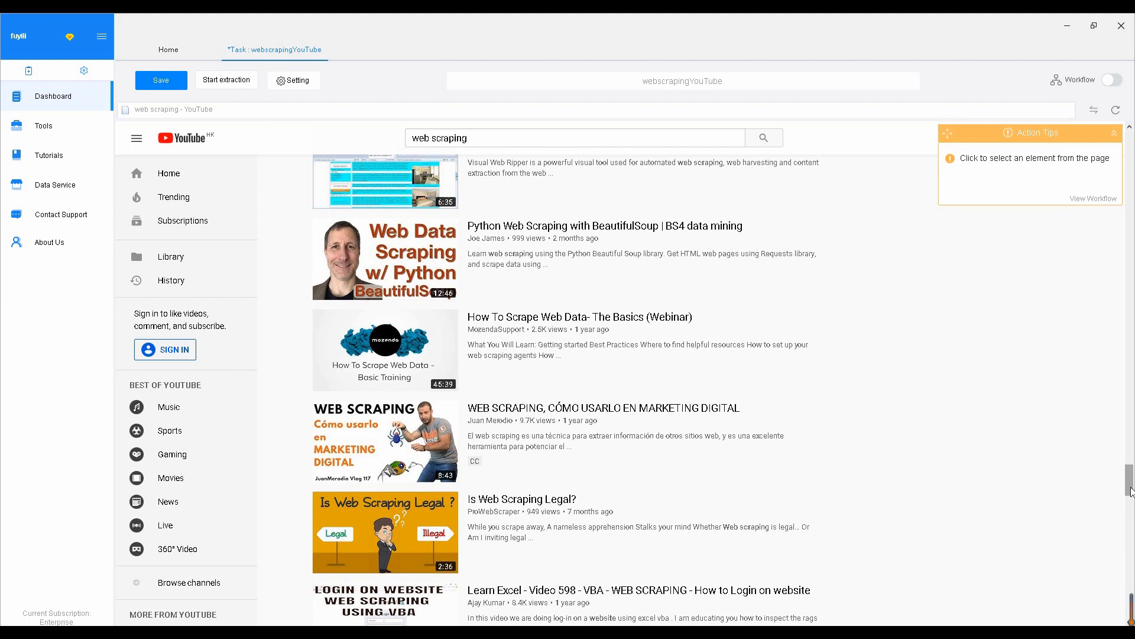
pyautogui.scroll(-10, 851, 585)
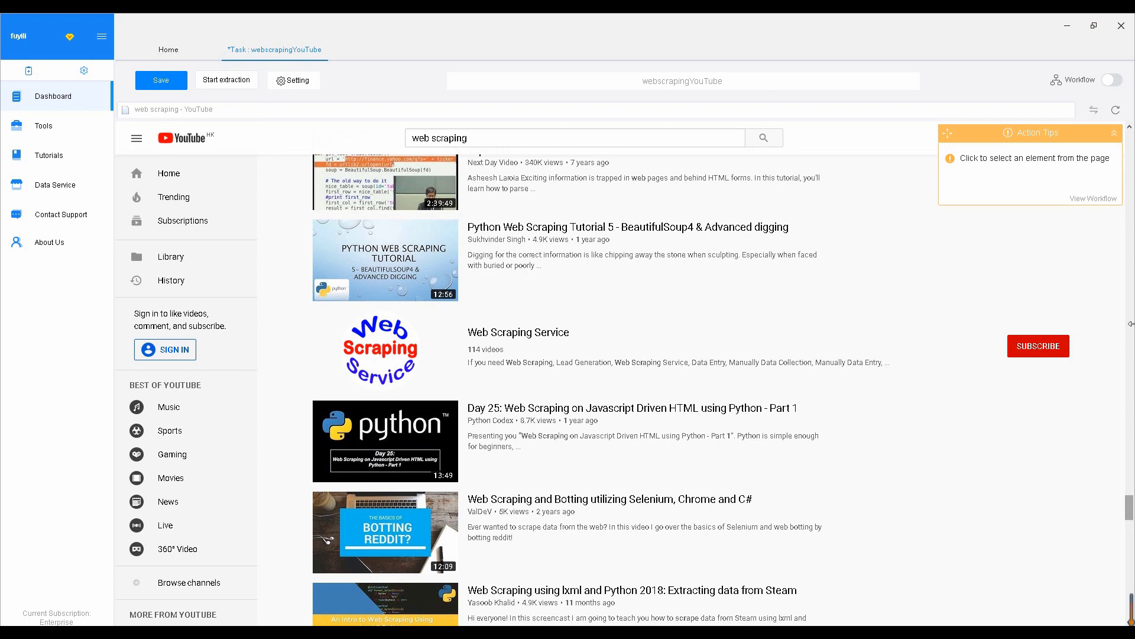
pyautogui.click(1110, 82)
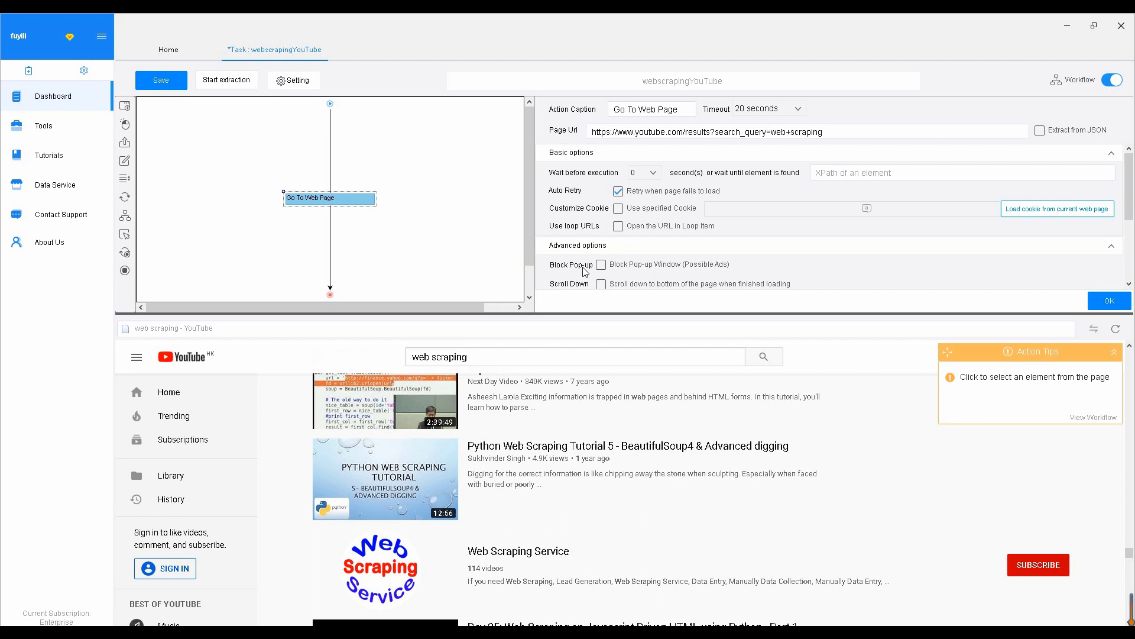
# Enable Scroll Down after page load with 3 scroll times and a 2-second interval, then apply
pyautogui.scroll(-1, 653, 230)
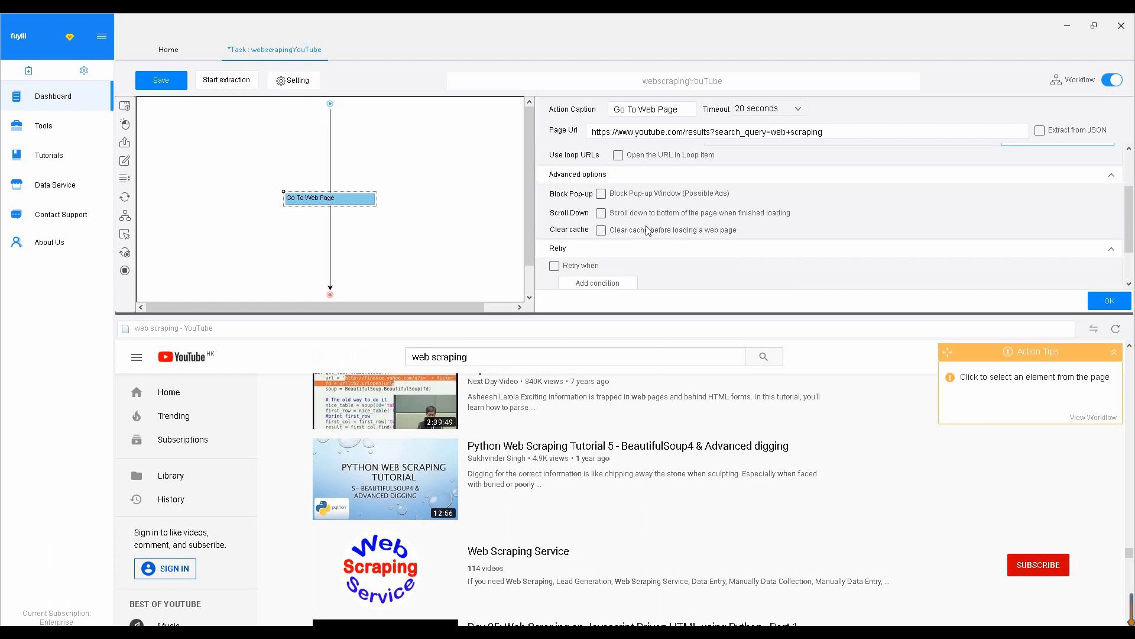
pyautogui.click(632, 216)
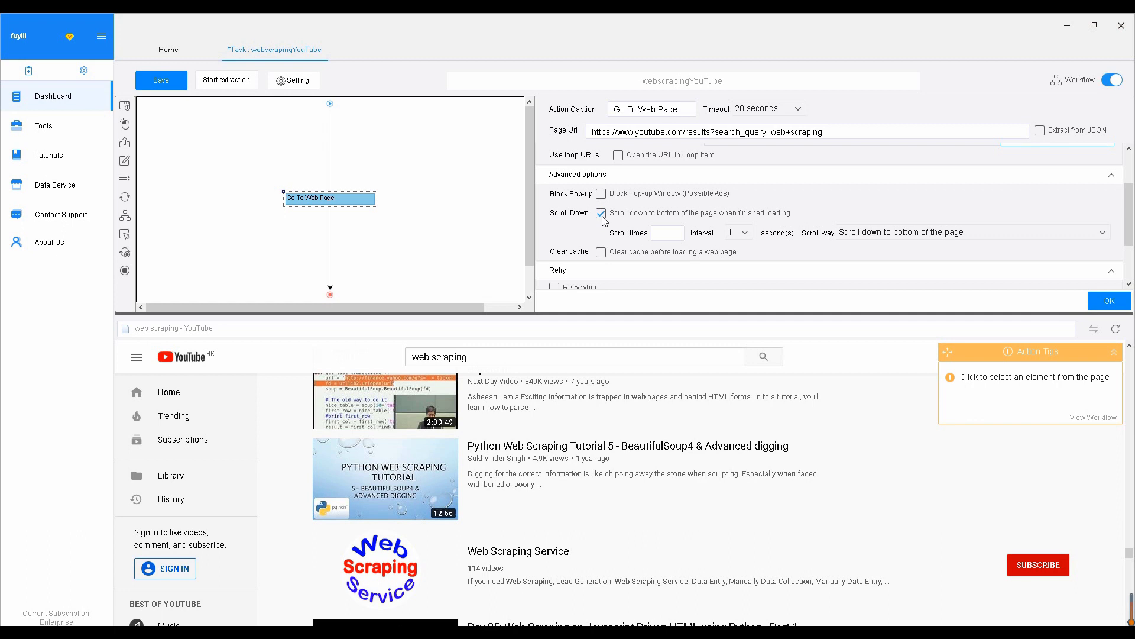
pyautogui.click(666, 236)
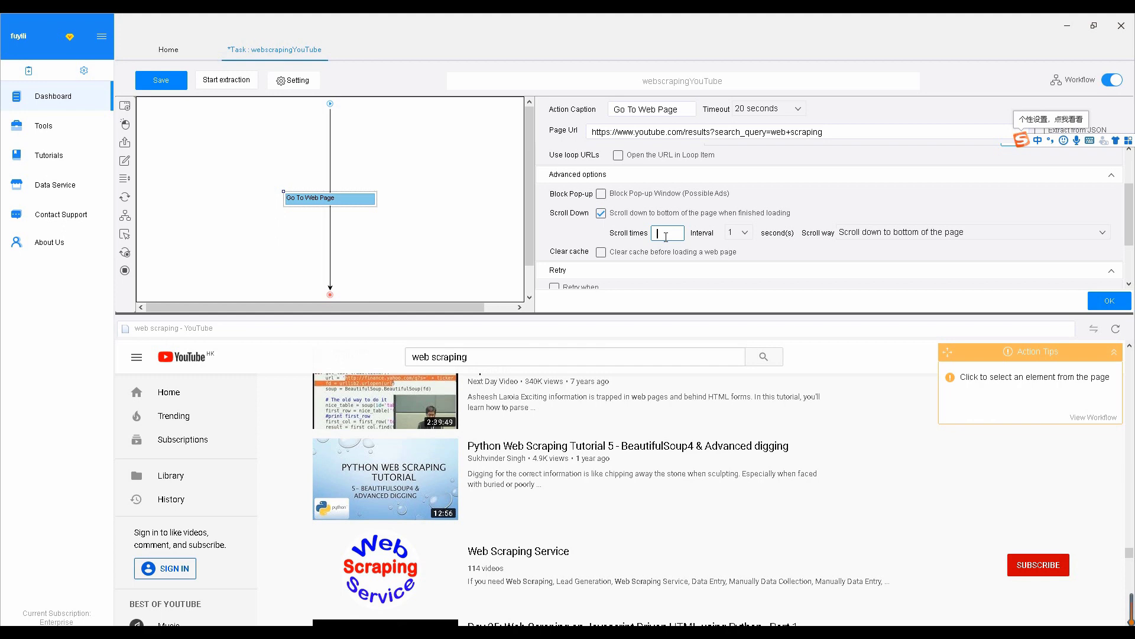
pyautogui.scroll(-1, 1133, 388)
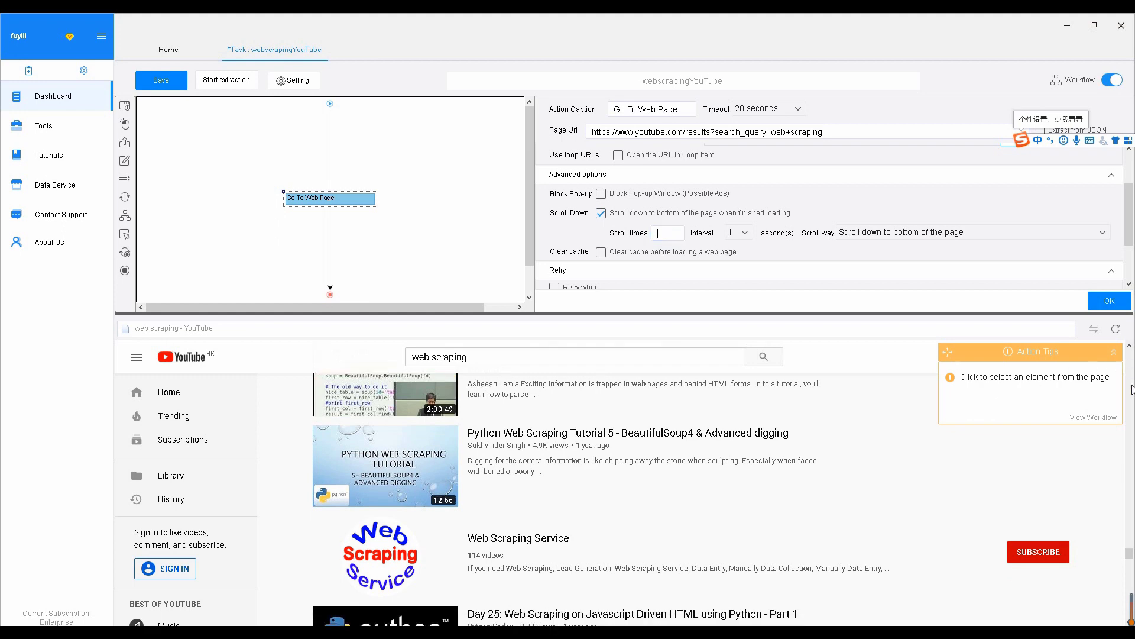
pyautogui.scroll(-10, 720, 603)
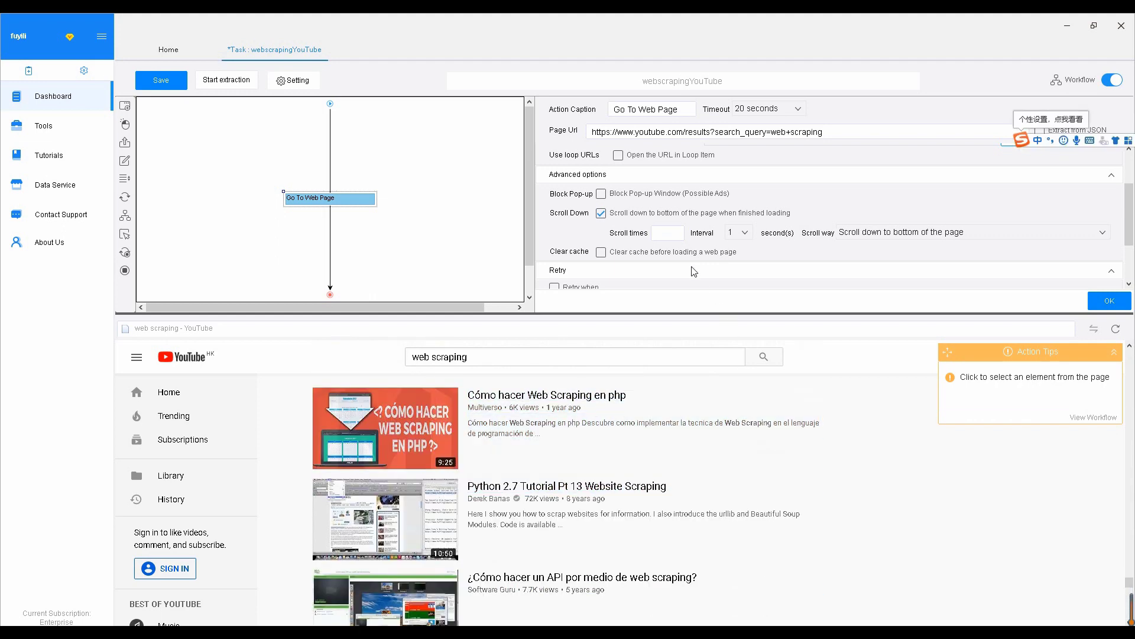
pyautogui.click(670, 232)
pyautogui.write('3')
pyautogui.click(819, 293)
pyautogui.click(752, 236)
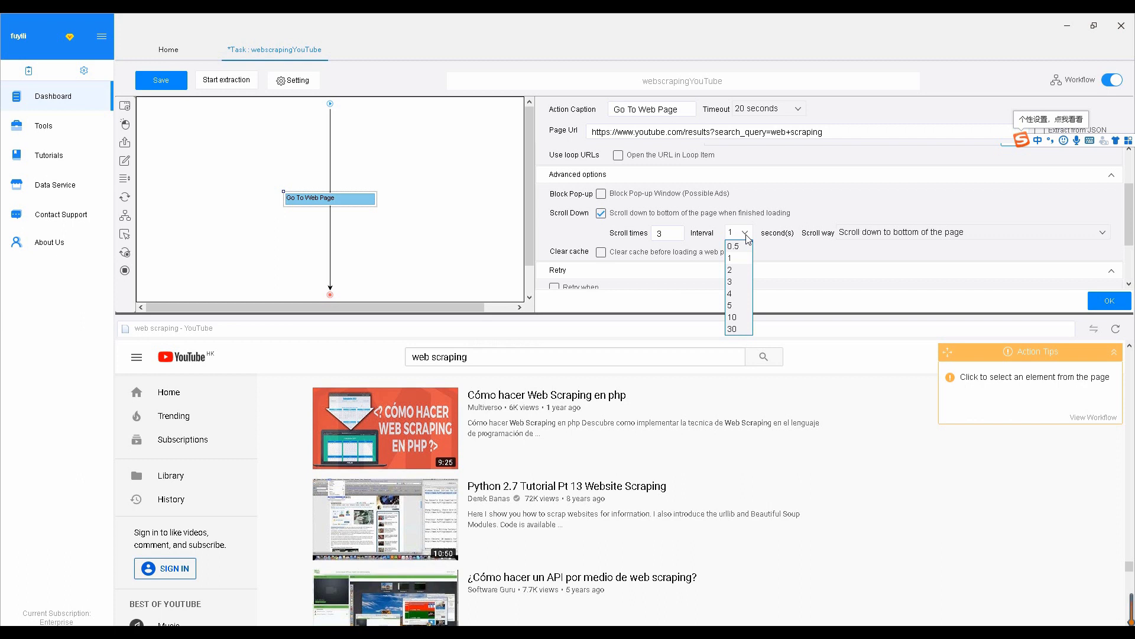
pyautogui.click(732, 270)
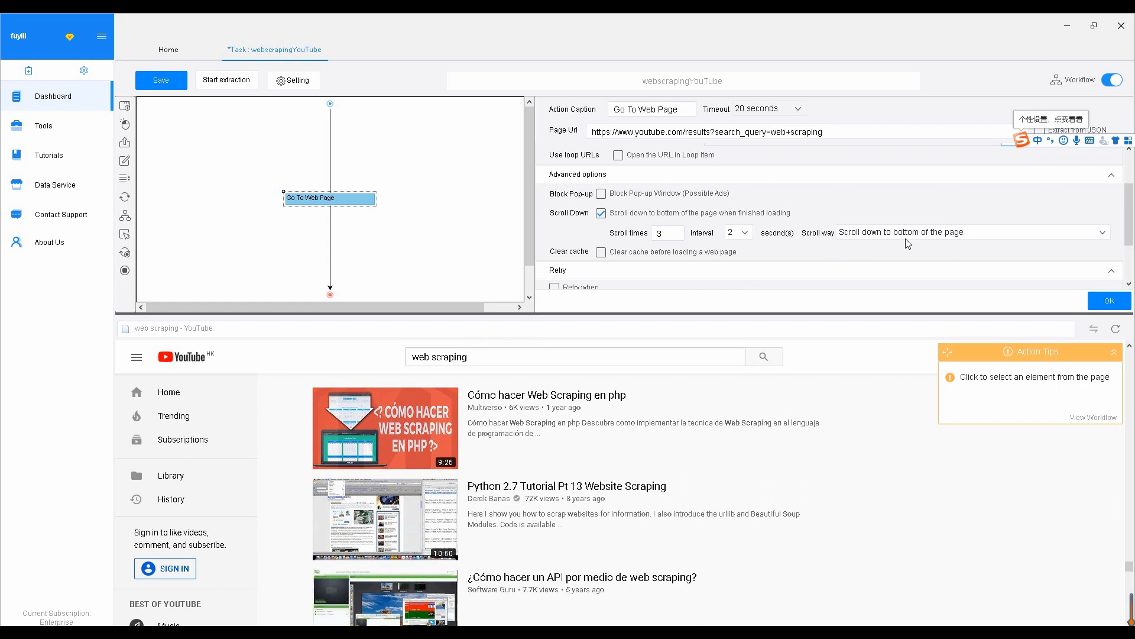
pyautogui.click(1104, 307)
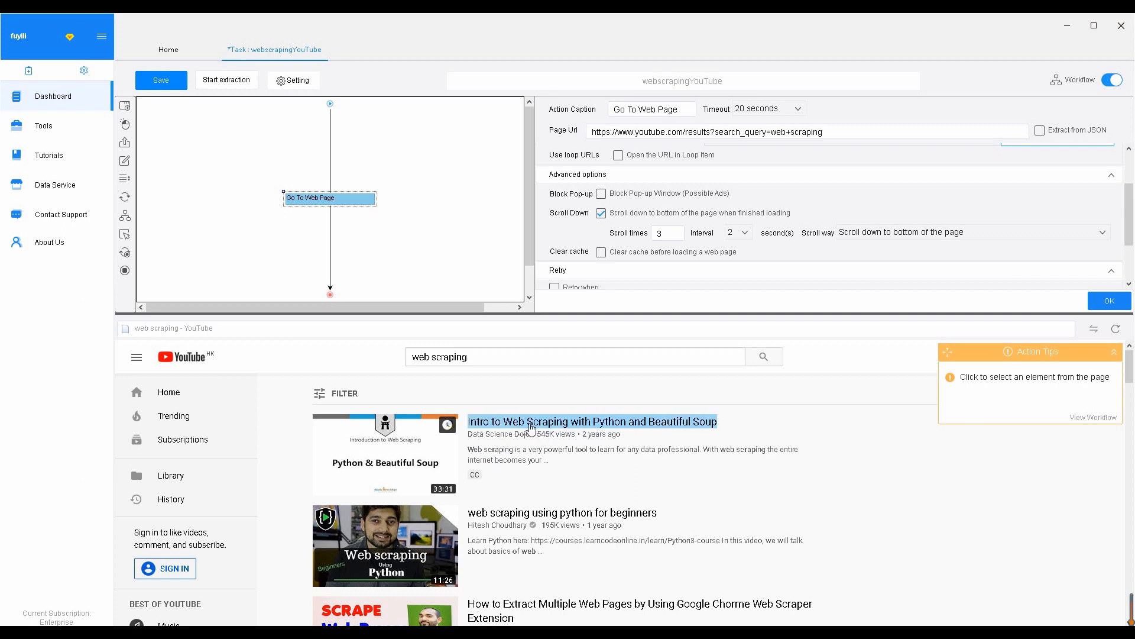
# Select the first video title, extend the selection to all 20 titles, and loop-click each URL
pyautogui.click(635, 427)
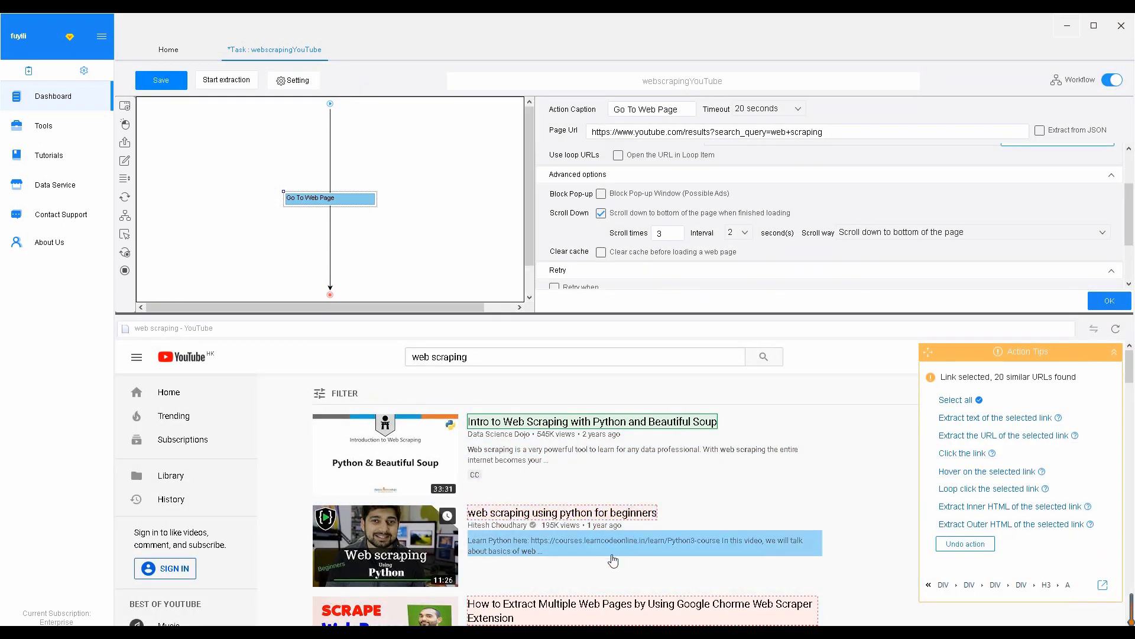
pyautogui.scroll(-1, 609, 559)
pyautogui.scroll(-3, 609, 565)
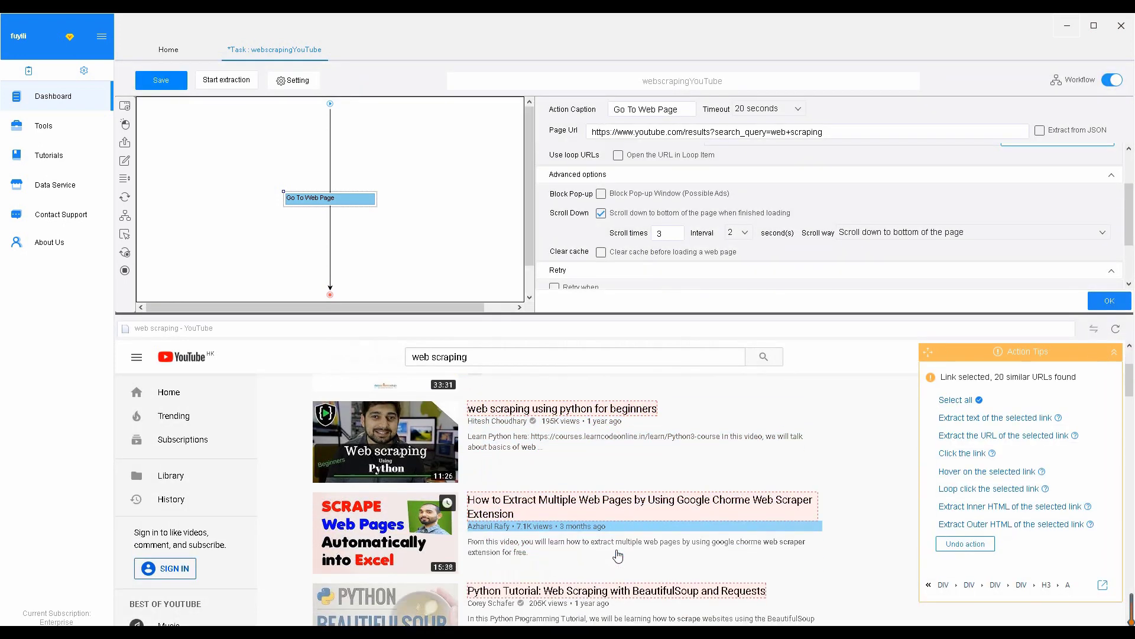
pyautogui.scroll(3, 619, 554)
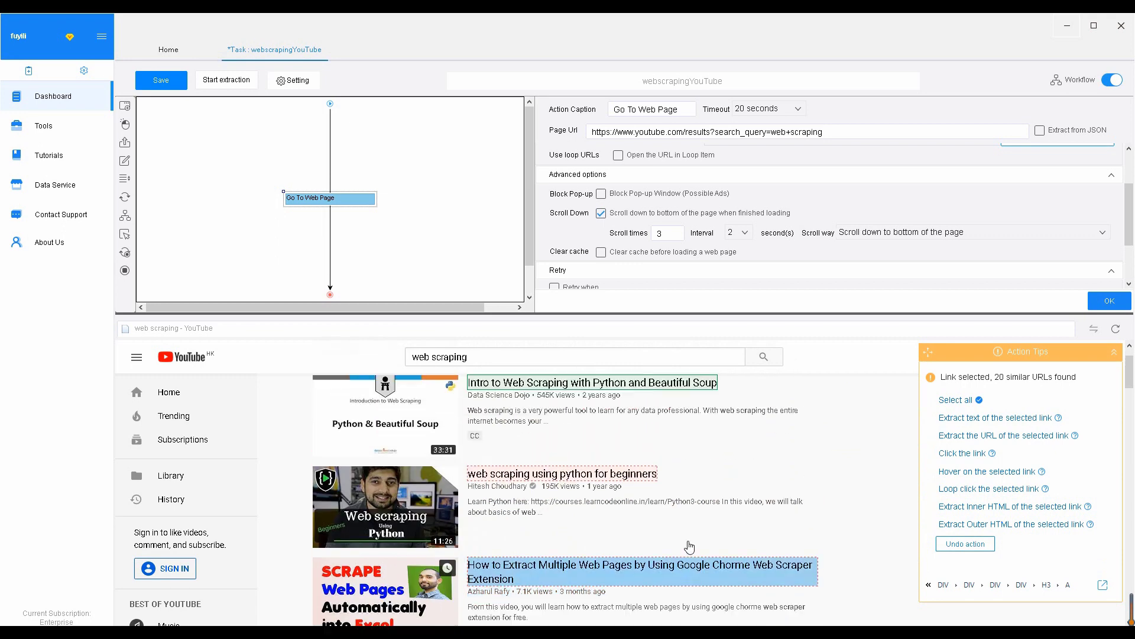
pyautogui.scroll(1, 768, 490)
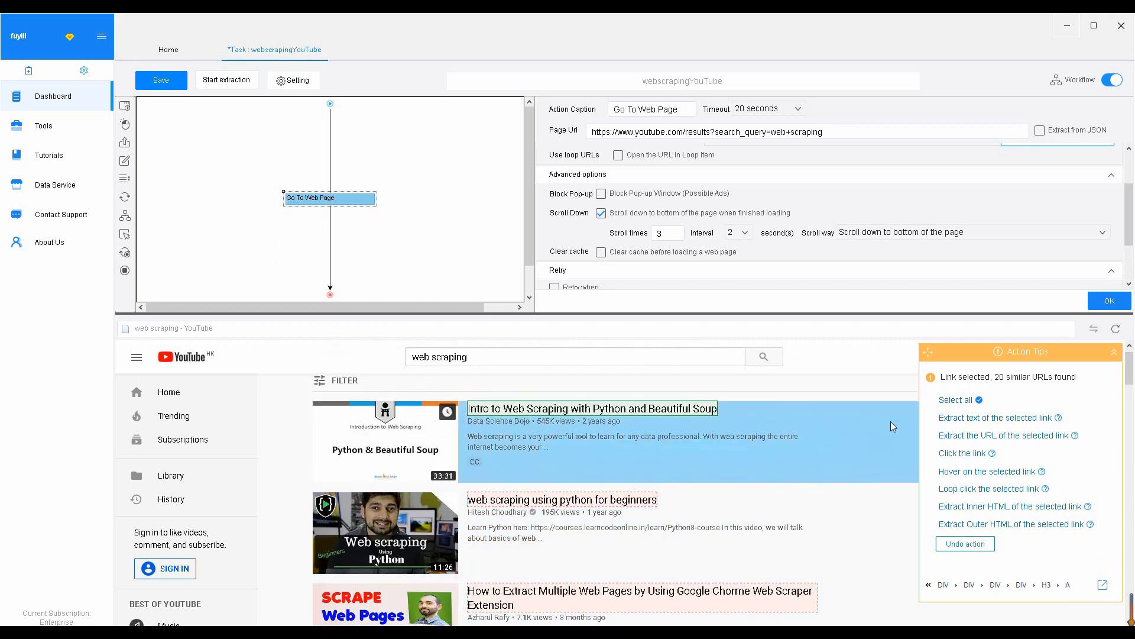
pyautogui.click(956, 400)
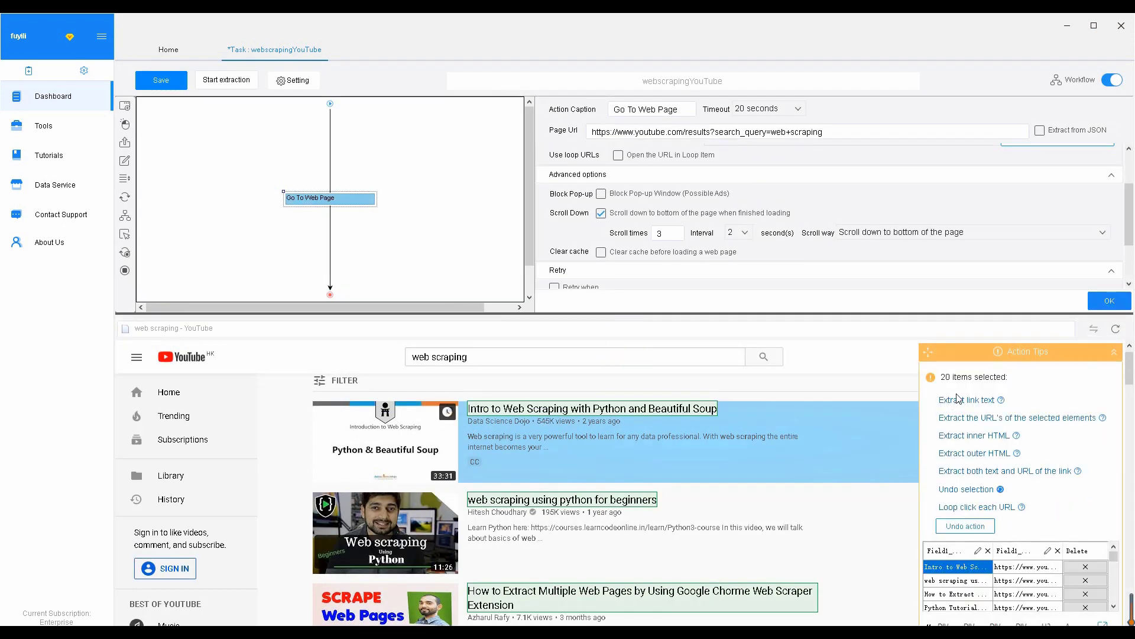
pyautogui.scroll(-2, 597, 496)
pyautogui.scroll(-5, 597, 506)
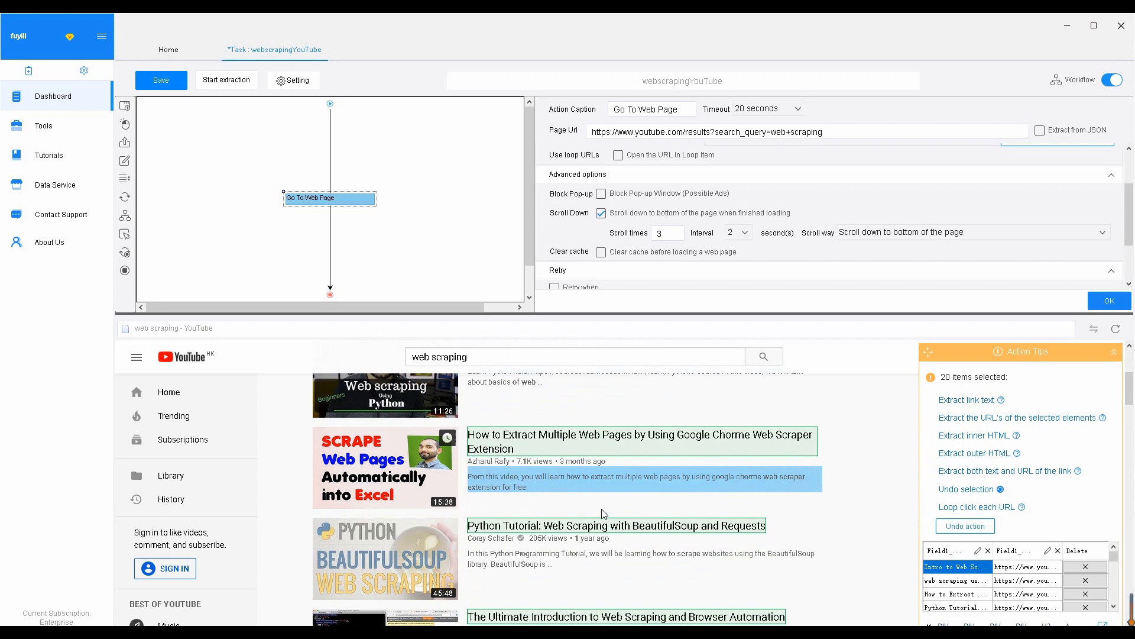
pyautogui.scroll(-3, 614, 523)
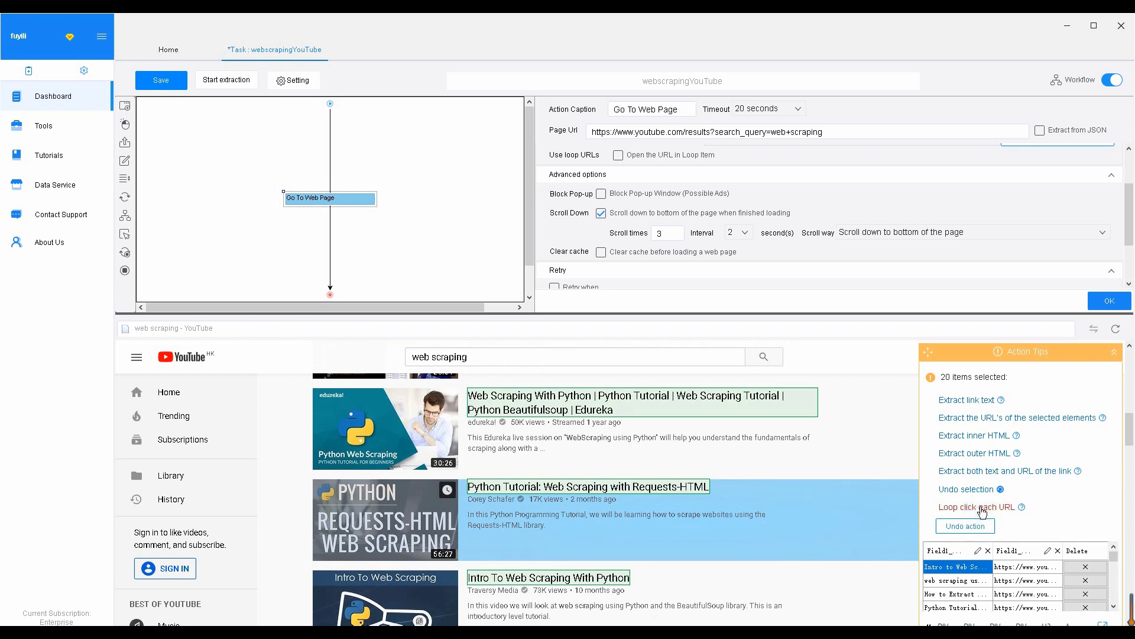
pyautogui.click(982, 508)
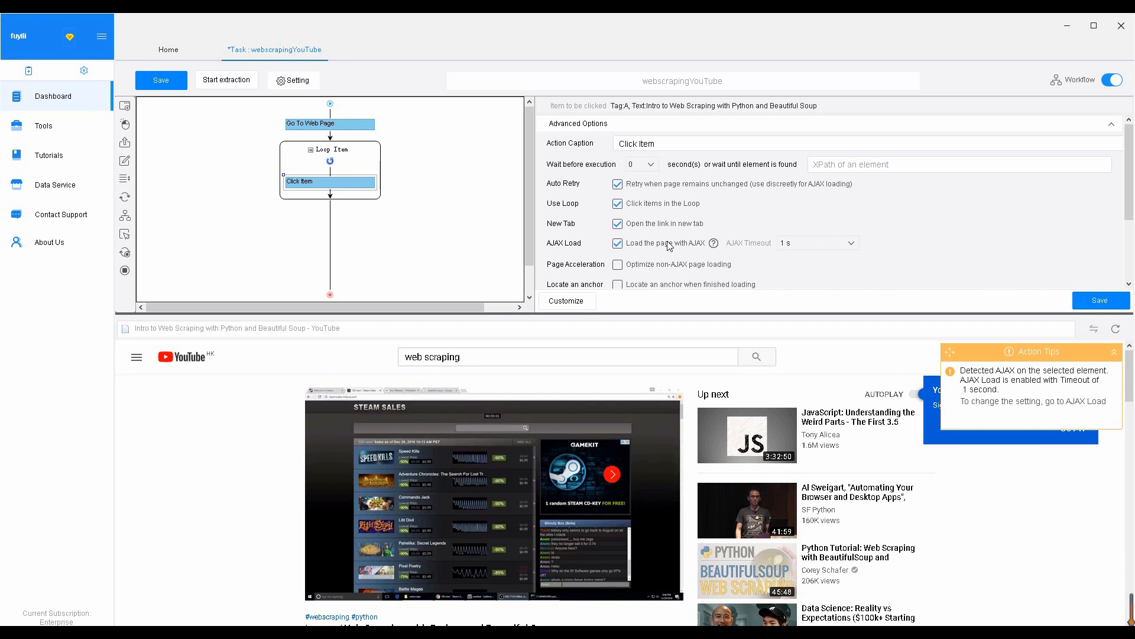
# Give Click Item a 2 s AJAX timeout, uncheck Auto Retry, then view the Loop Item list
pyautogui.click(816, 243)
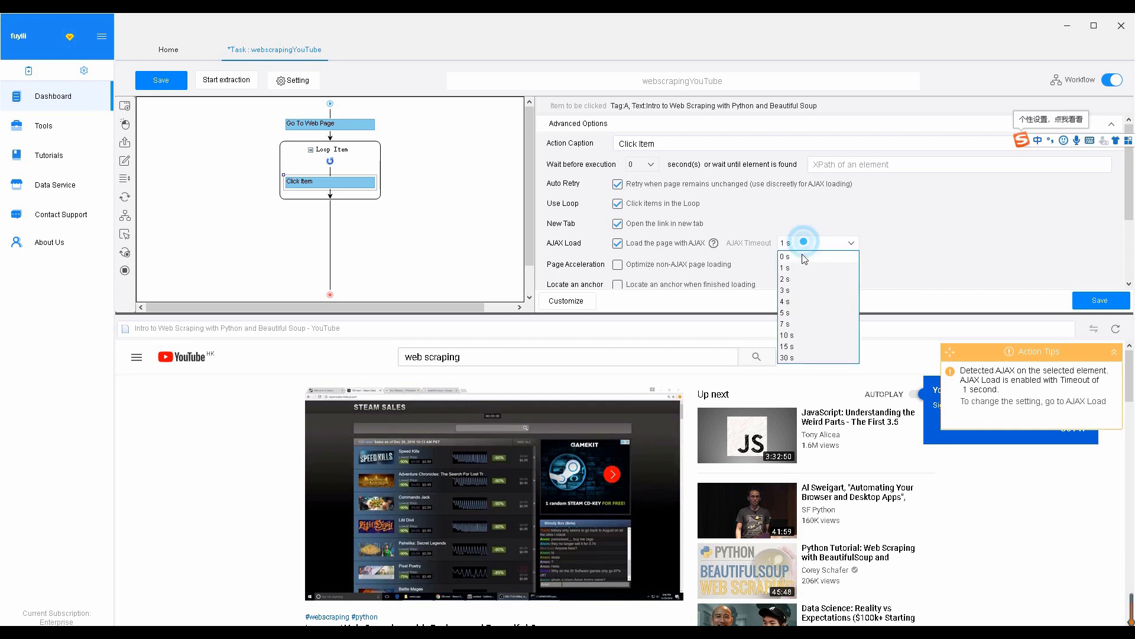
pyautogui.click(798, 265)
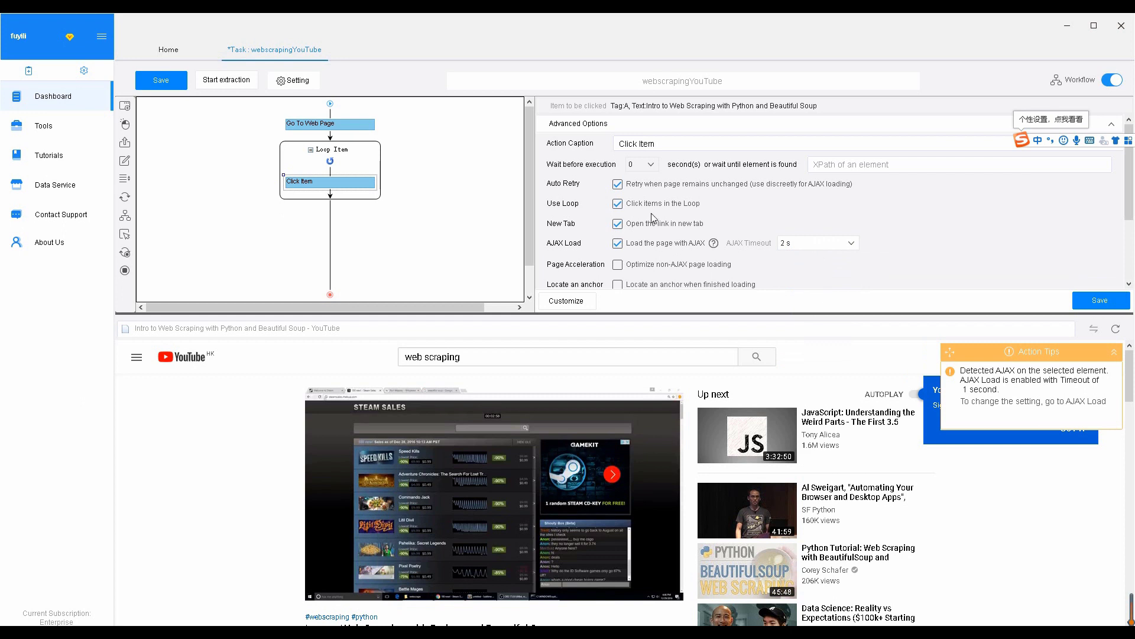
pyautogui.click(618, 184)
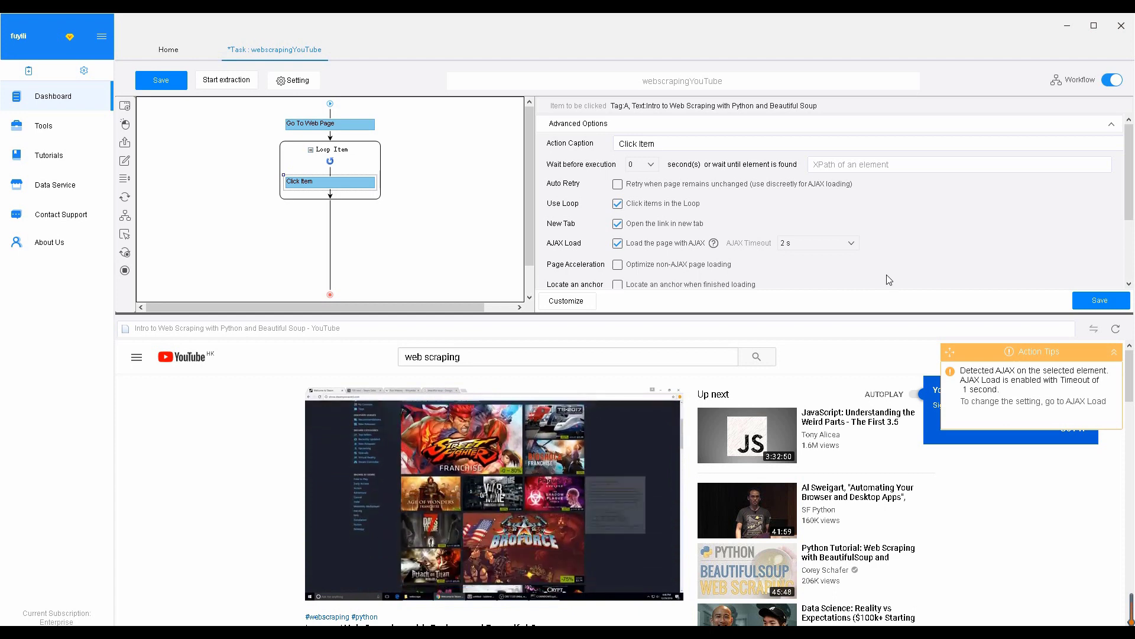
pyautogui.click(365, 162)
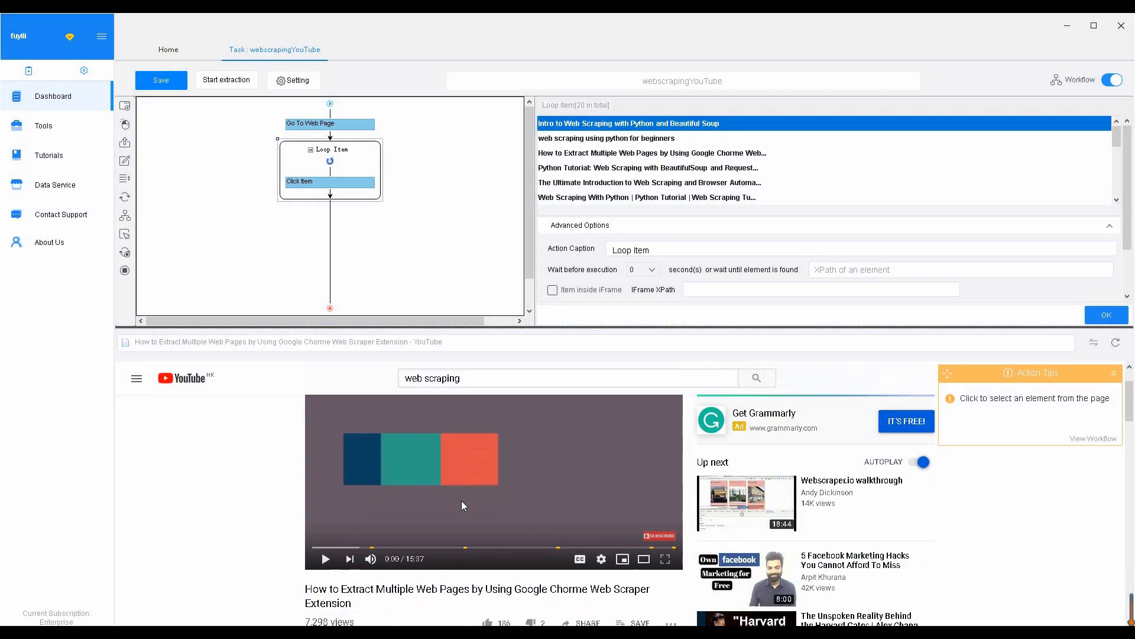
# Extract the video title and its view count (7,298 views) as two text fields
pyautogui.scroll(-2, 462, 504)
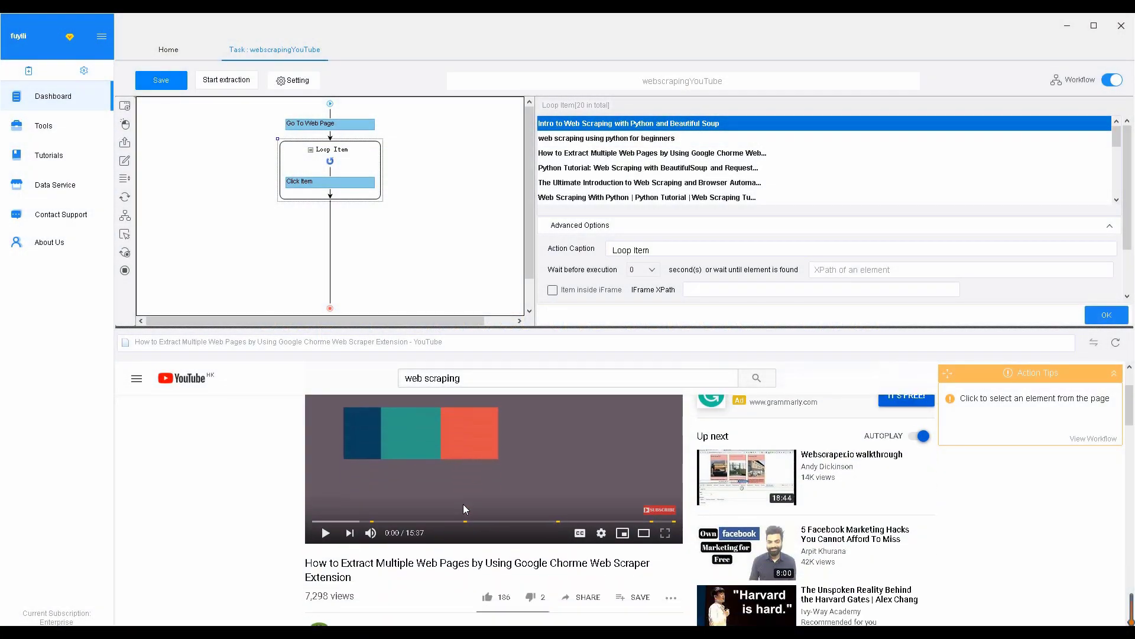
pyautogui.scroll(-1, 472, 558)
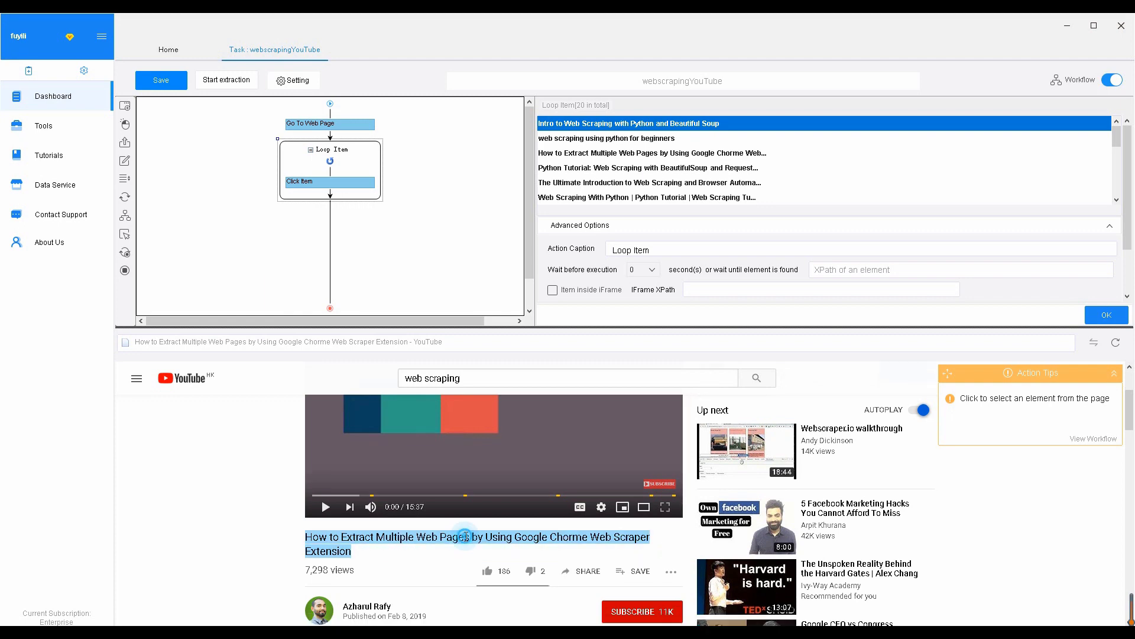
pyautogui.click(466, 536)
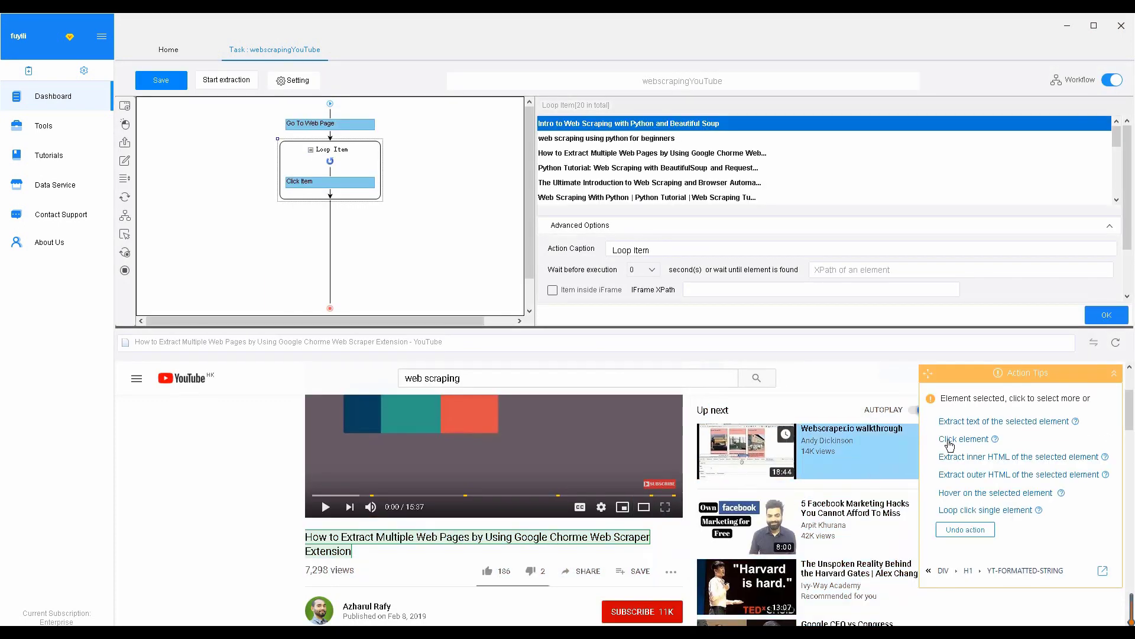
pyautogui.click(978, 422)
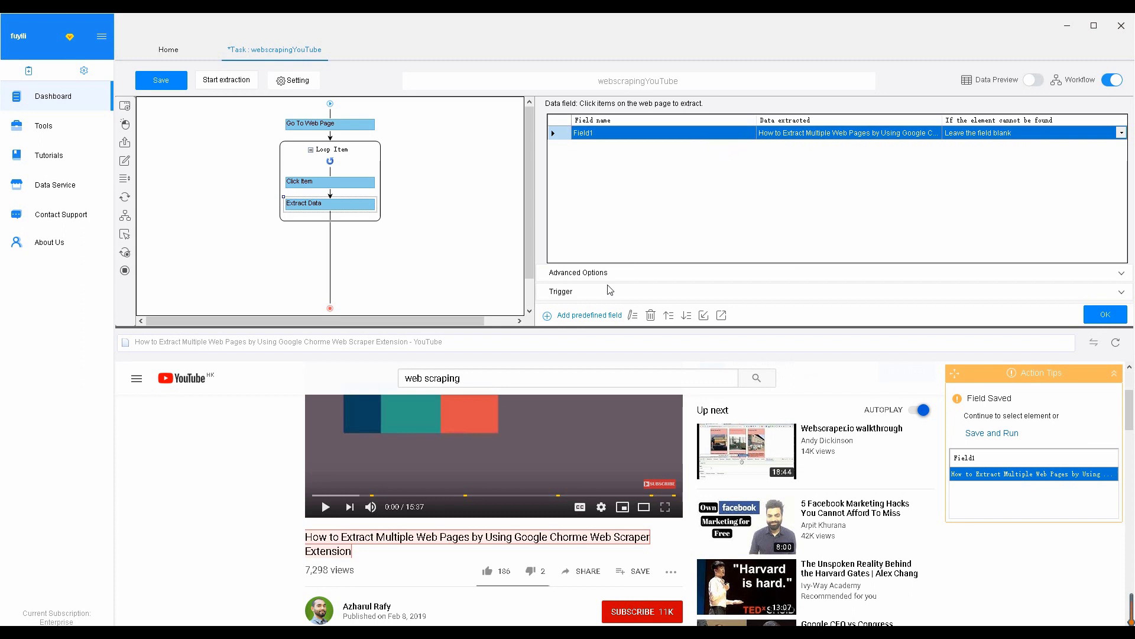
pyautogui.scroll(-1, 331, 555)
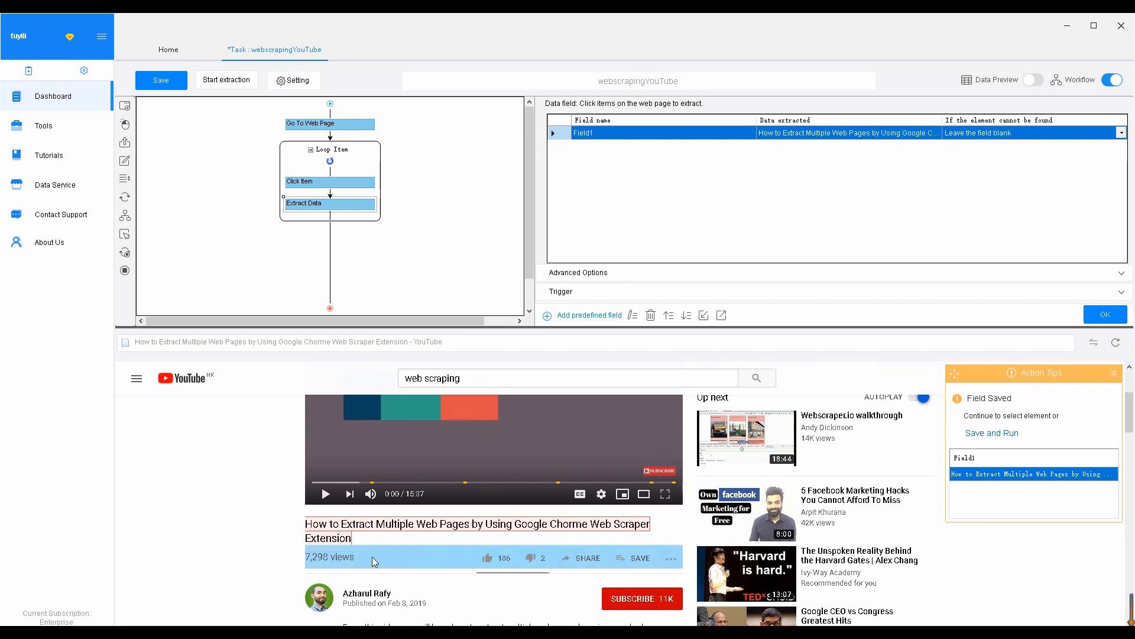
pyautogui.click(332, 555)
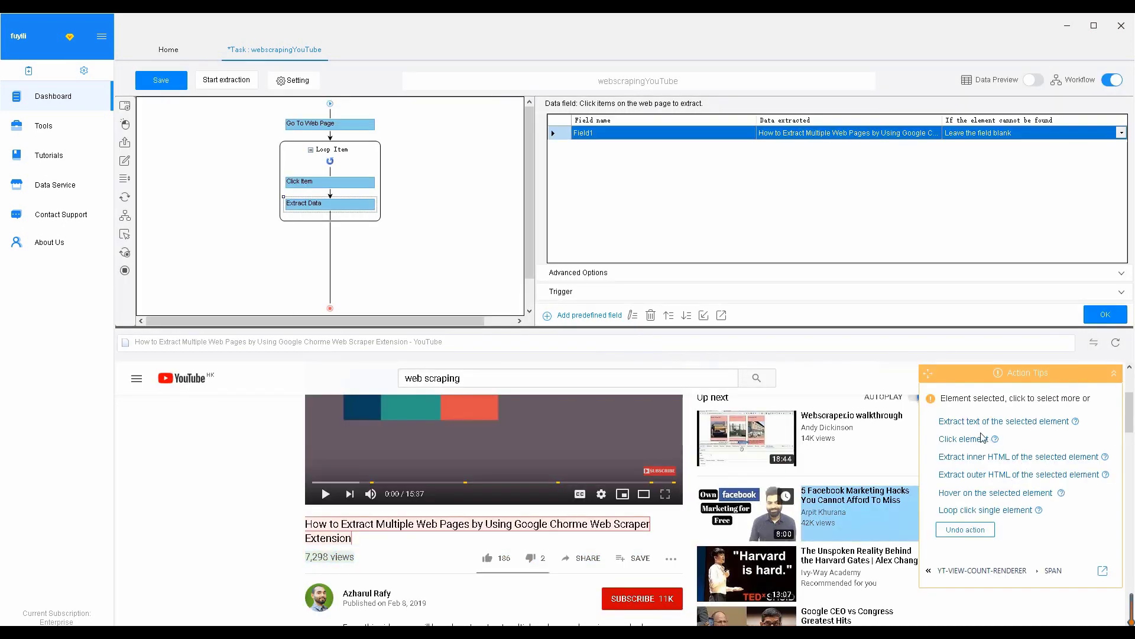
pyautogui.click(979, 421)
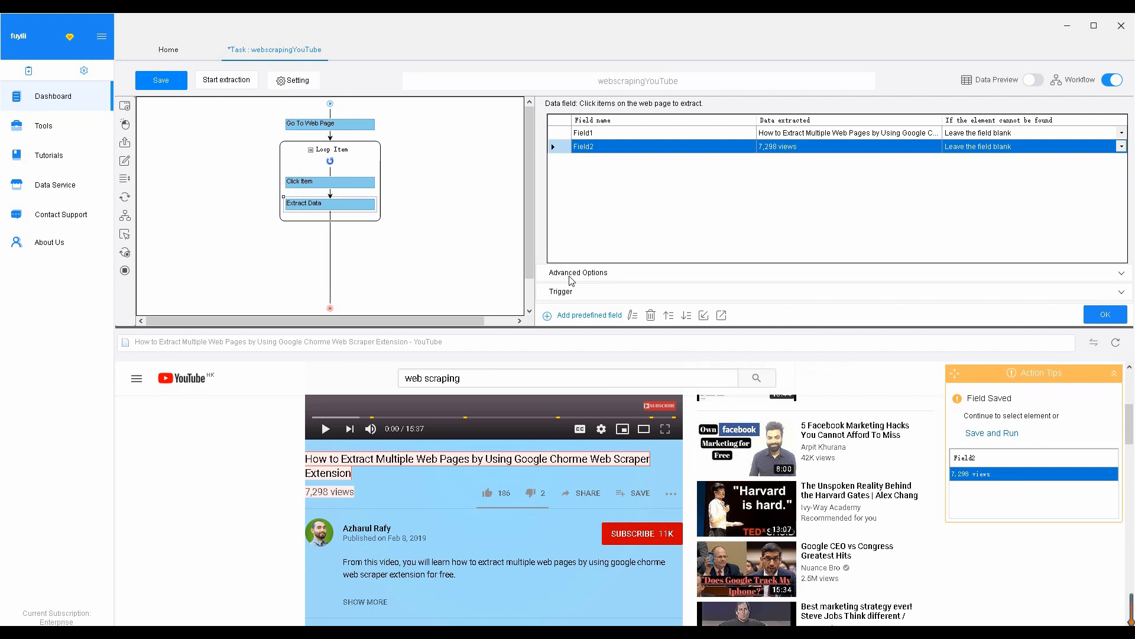
# Set the Extract Data step to wait 2 seconds before execution and confirm
pyautogui.click(567, 275)
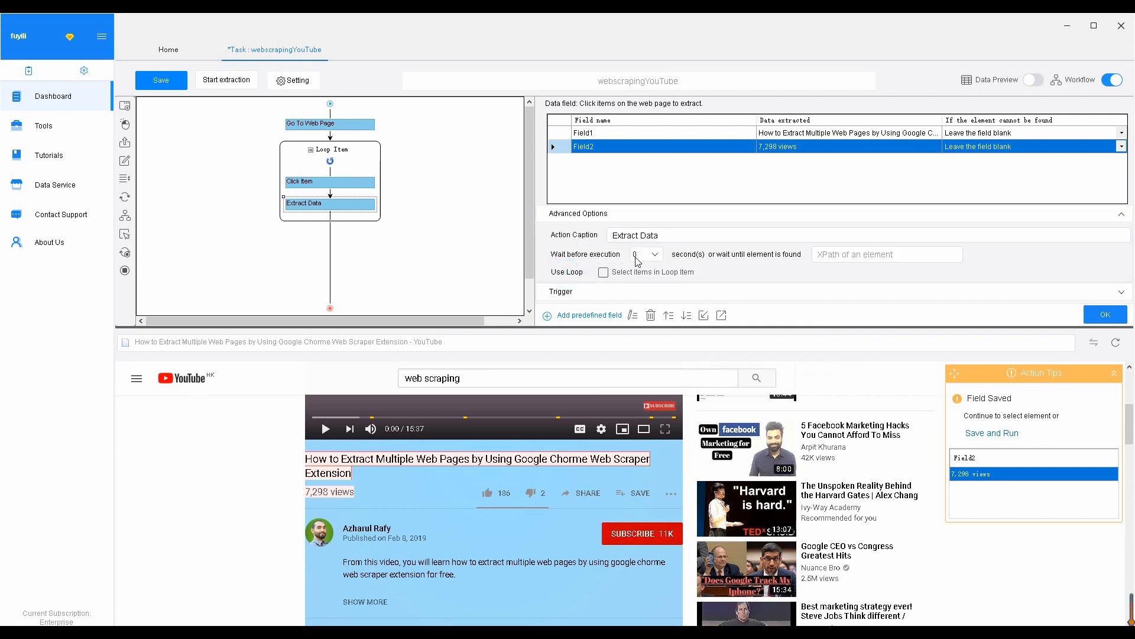
pyautogui.click(638, 260)
pyautogui.click(639, 292)
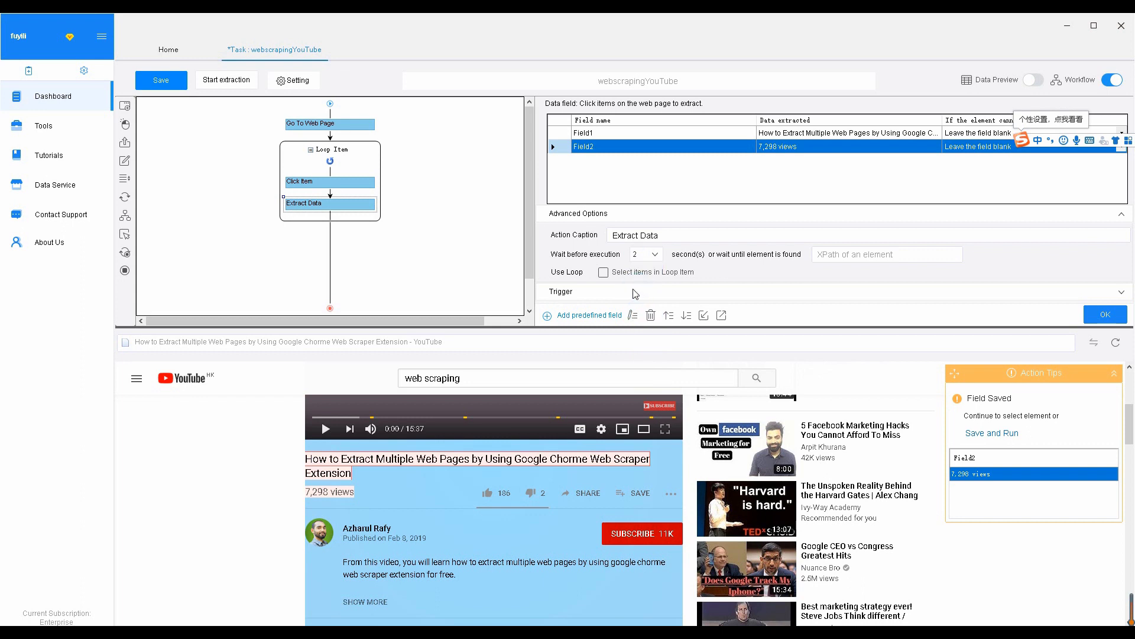
pyautogui.click(1099, 319)
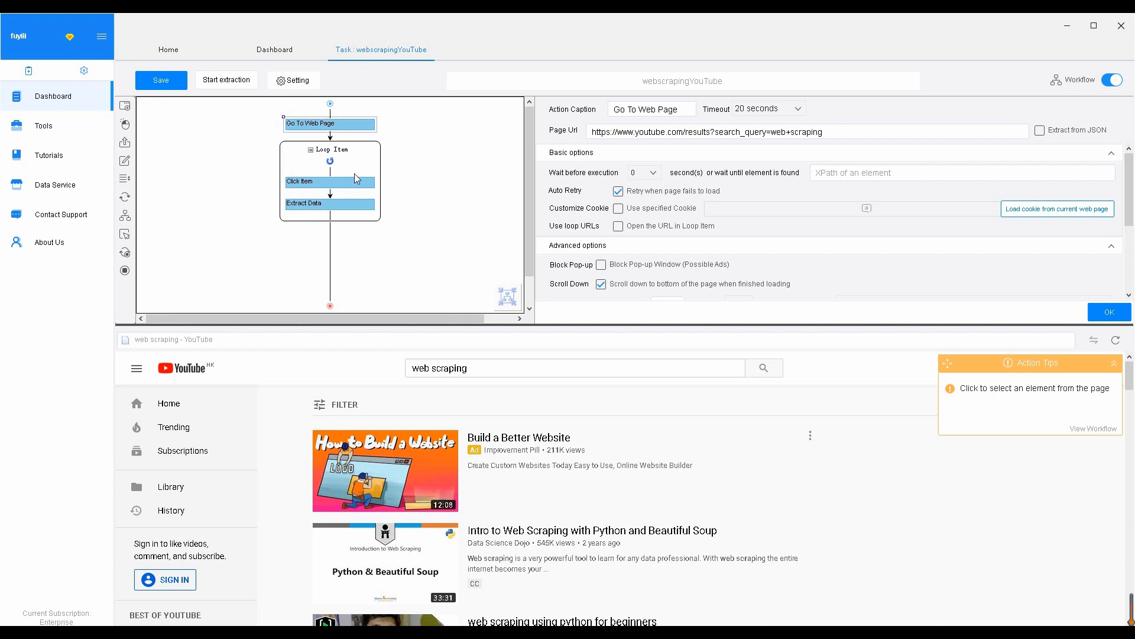
# Open the Run Task dialog from Start extraction in the toolbar
pyautogui.click(234, 81)
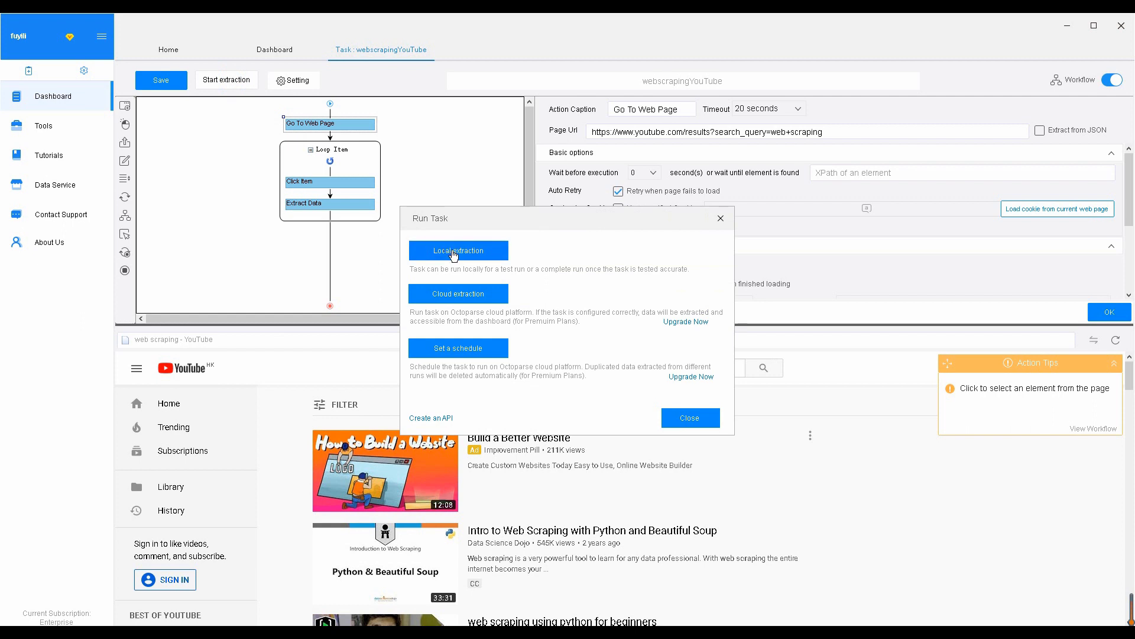